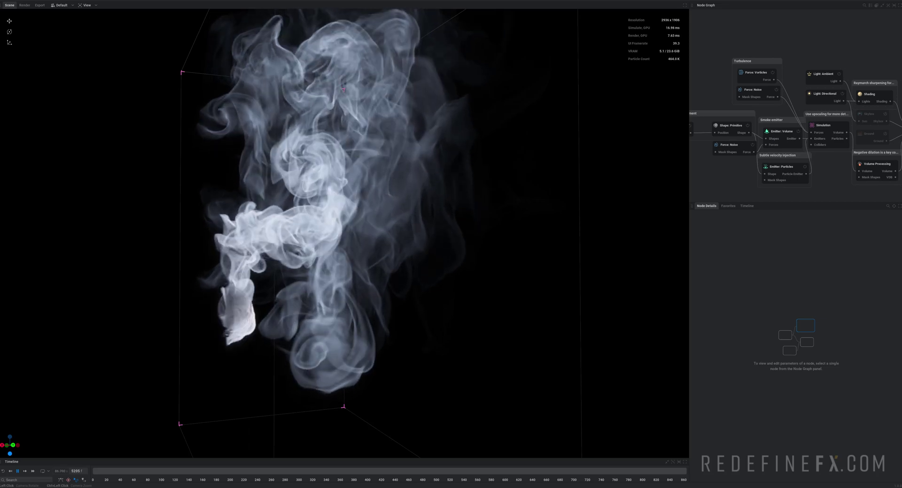
Examine the wispy smoke simulation in the viewport from several angles and distances, adjusting the viewport width.
left_click_drag(376, 220, 427, 221)
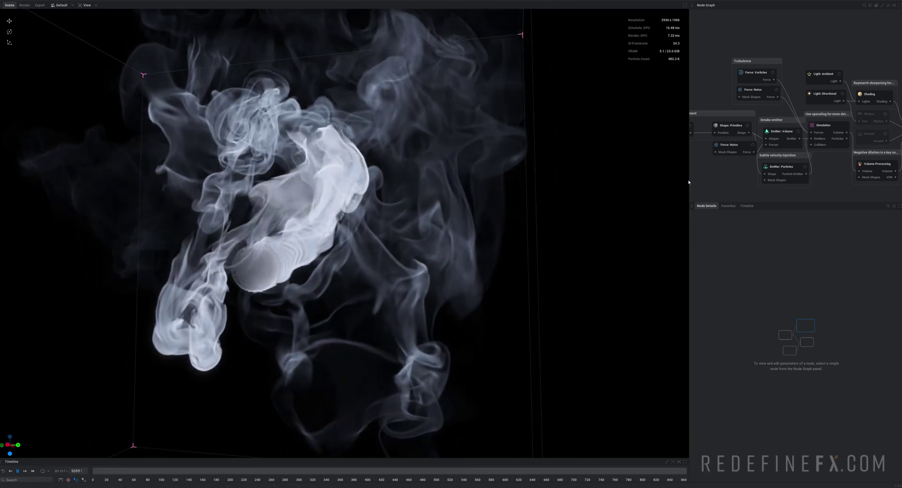
left_click_drag(689, 182, 625, 182)
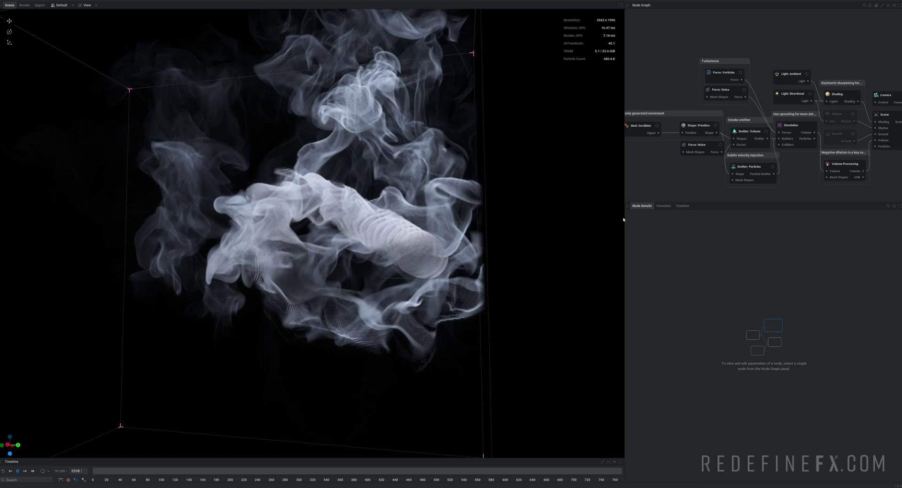
left_click_drag(624, 219, 695, 224)
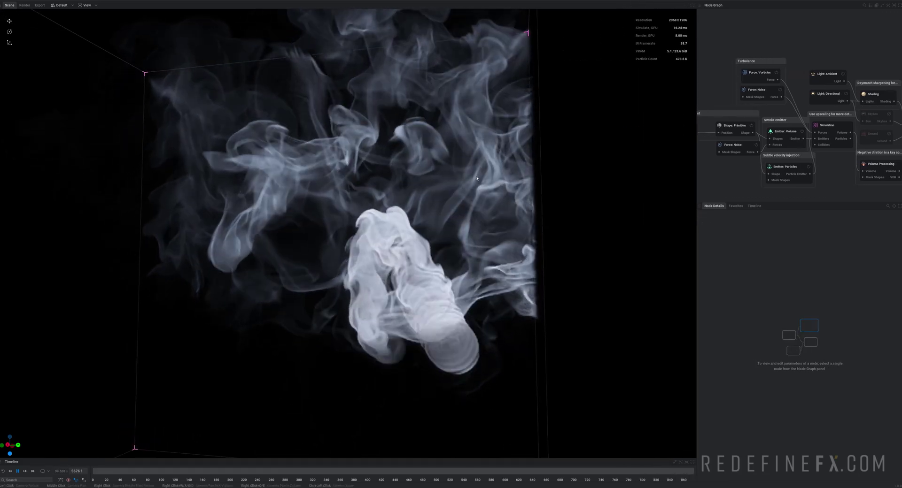
scroll(380, 220, "up", 2)
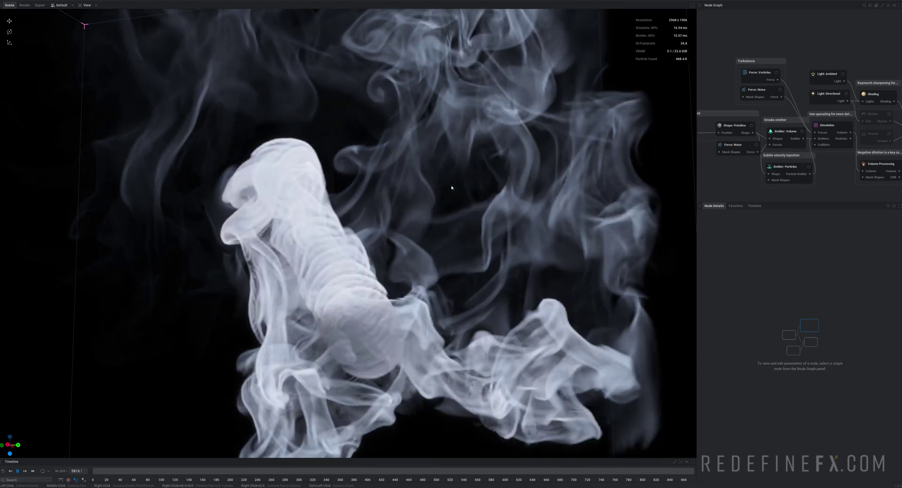
scroll(401, 167, "down", 3)
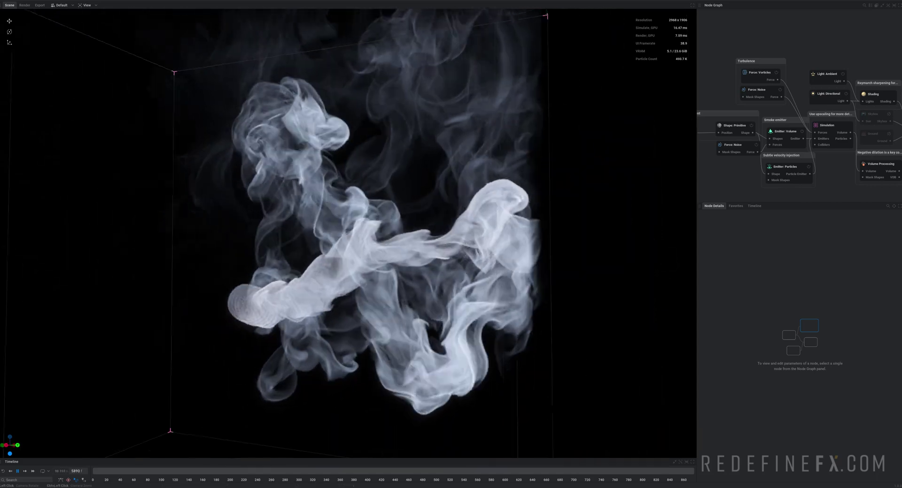
left_click_drag(404, 211, 376, 216)
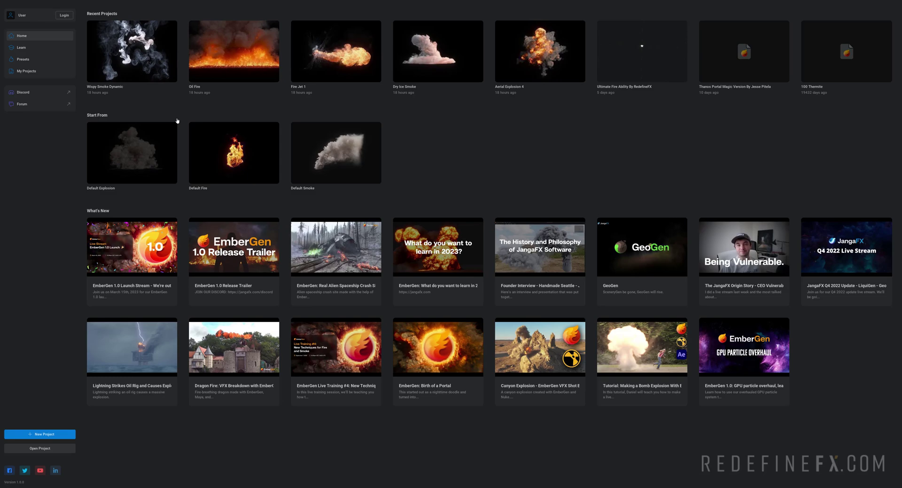
Browse the preset library and open the Dry Ice Smoke preset.
left_click(26, 59)
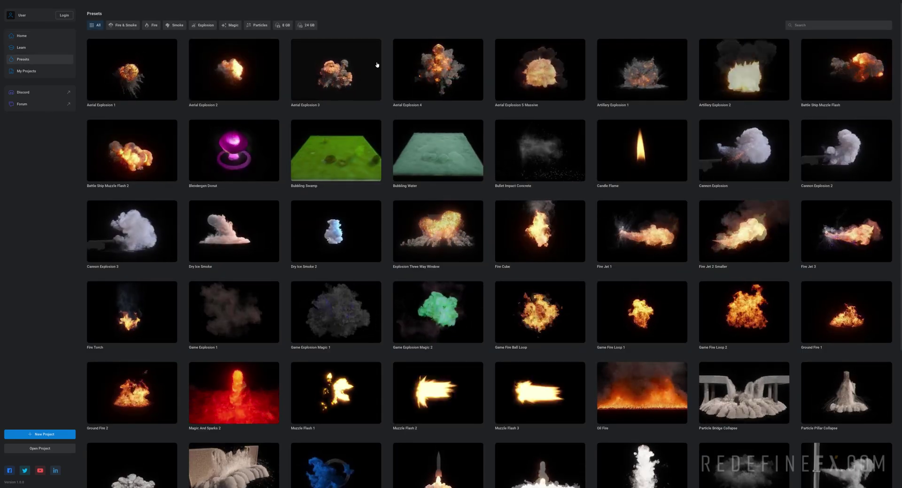
scroll(613, 184, "down", 2)
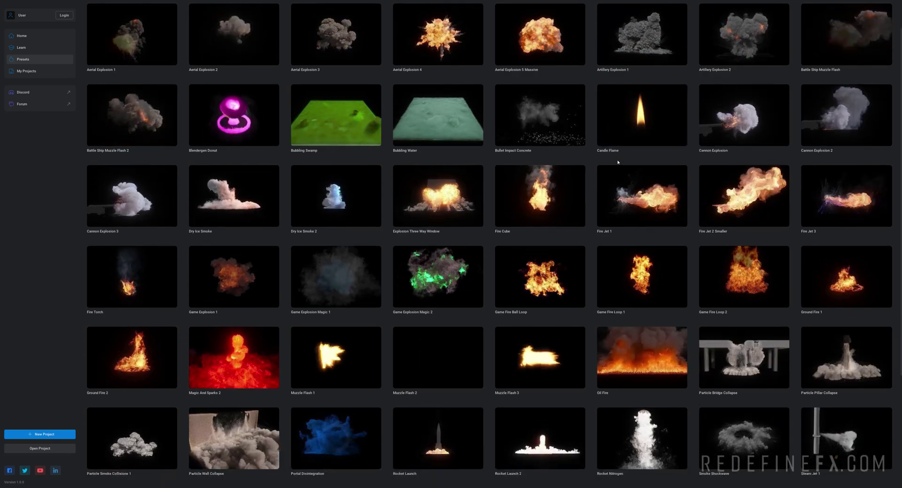
scroll(613, 185, "down", 1)
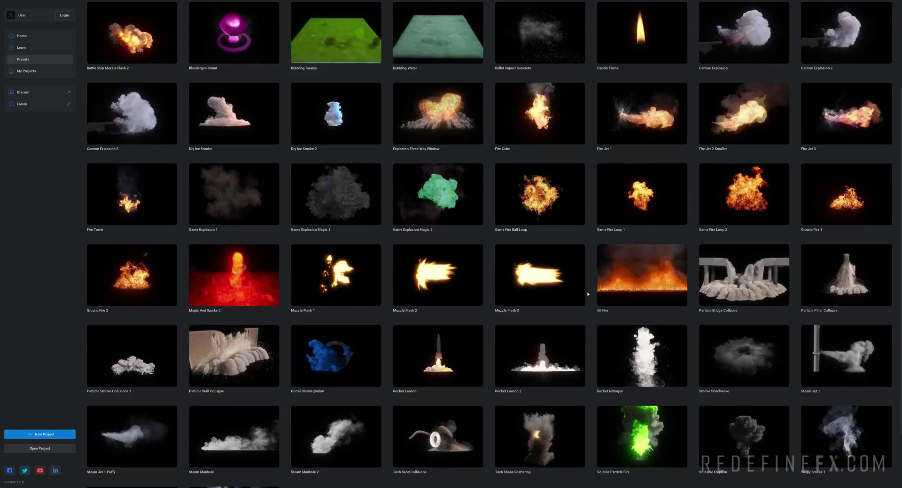
scroll(555, 310, "up", 3)
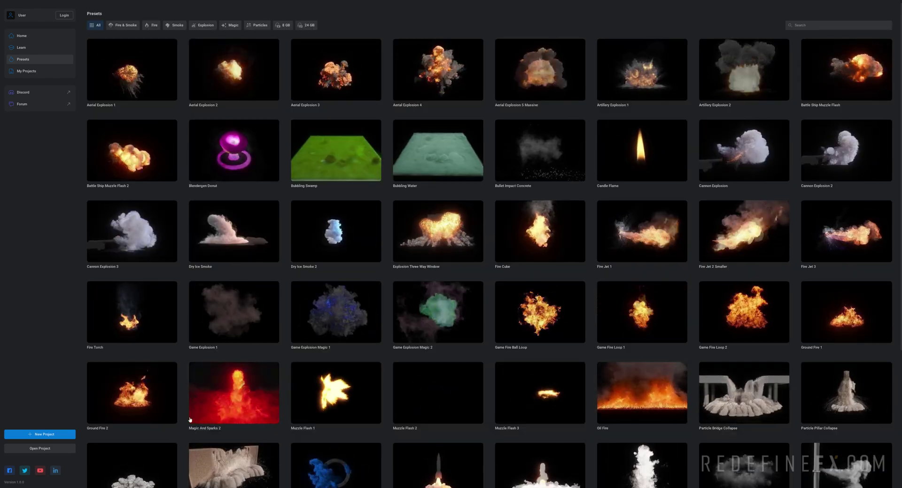
left_click(211, 291)
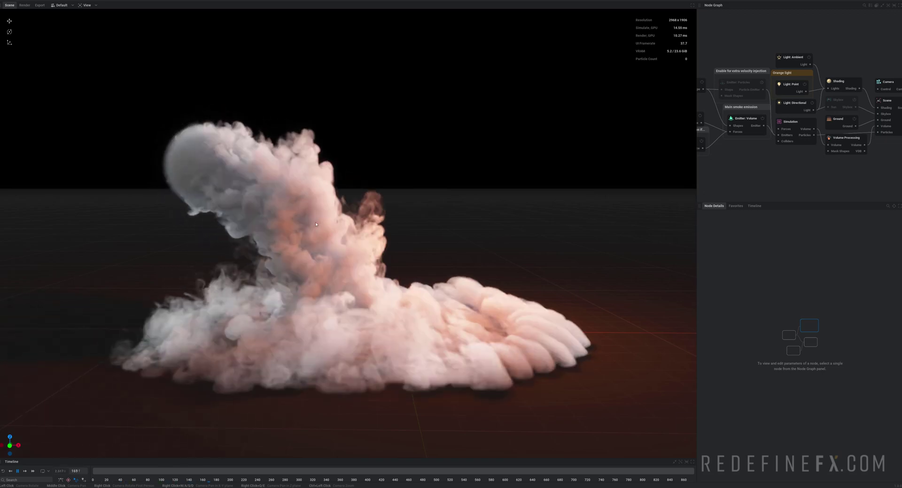
Examine the dry ice smoke in a full-screen viewport, from above and close up, and restore the normal layout.
left_click_drag(316, 225, 368, 236)
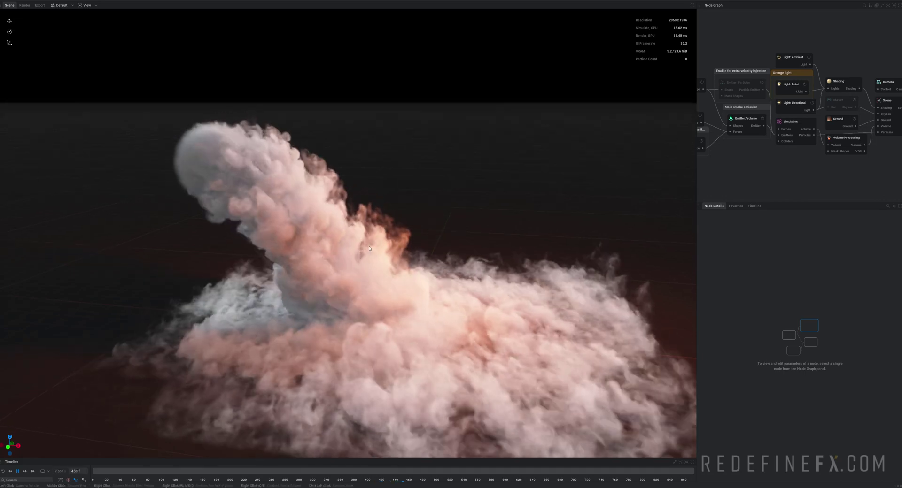
key("space")
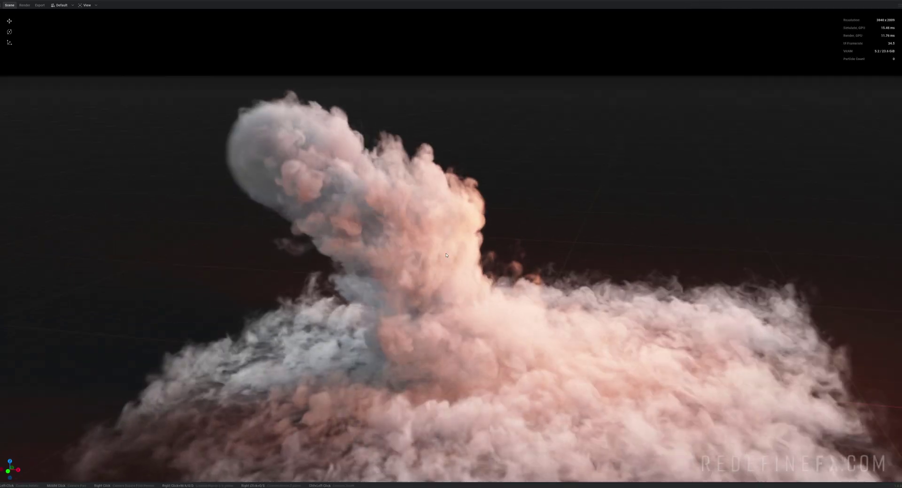
middle_click_drag(369, 248, 336, 162)
middle_click_drag(510, 270, 514, 288)
left_click_drag(514, 287, 511, 366)
scroll(492, 241, "up", 3)
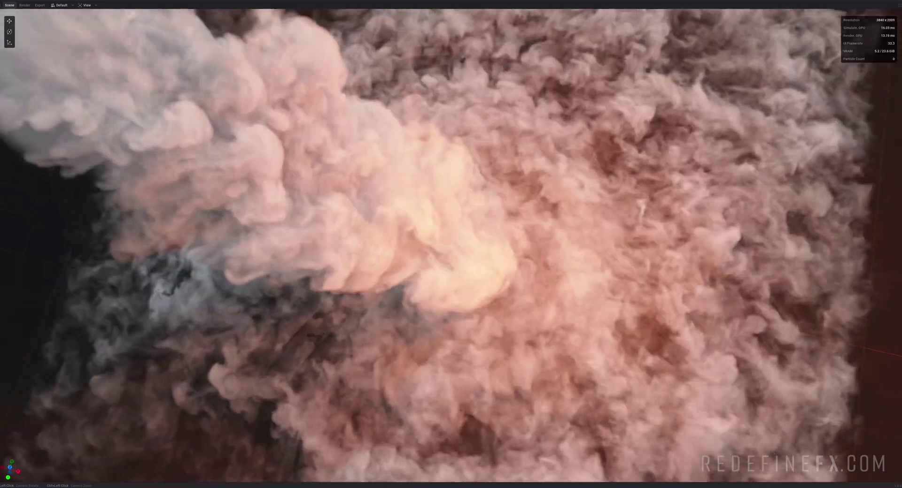
left_click_drag(512, 366, 498, 212)
scroll(454, 199, "down", 3)
key("ctrl+space")
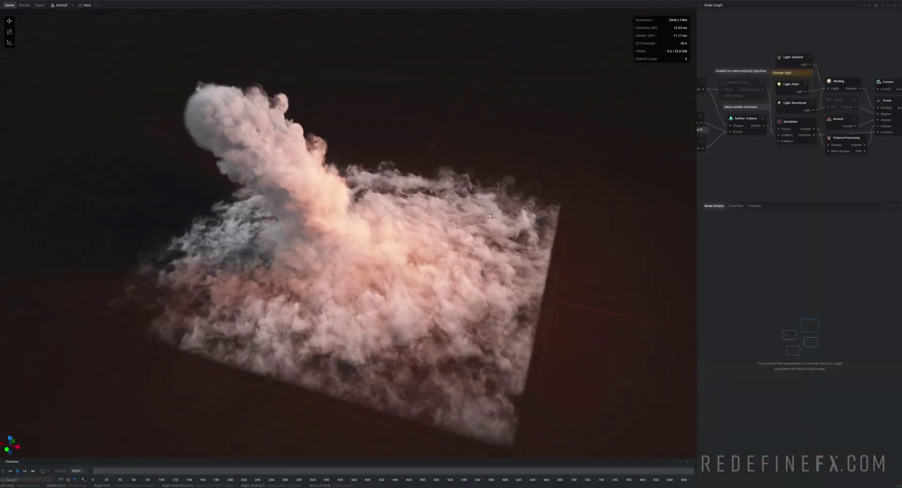
Turn off raymarch sharpening in the Shading node's rendering settings and compare the smoke's detail up close.
left_click(774, 85)
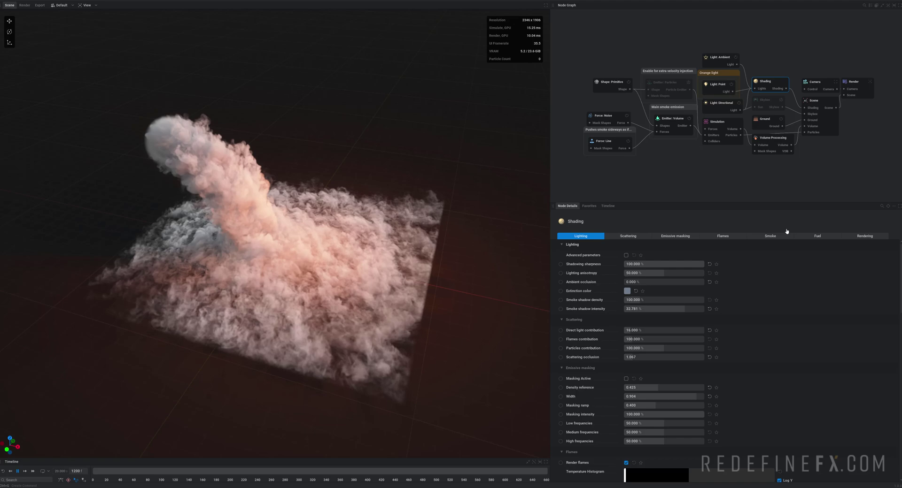
left_click(864, 237)
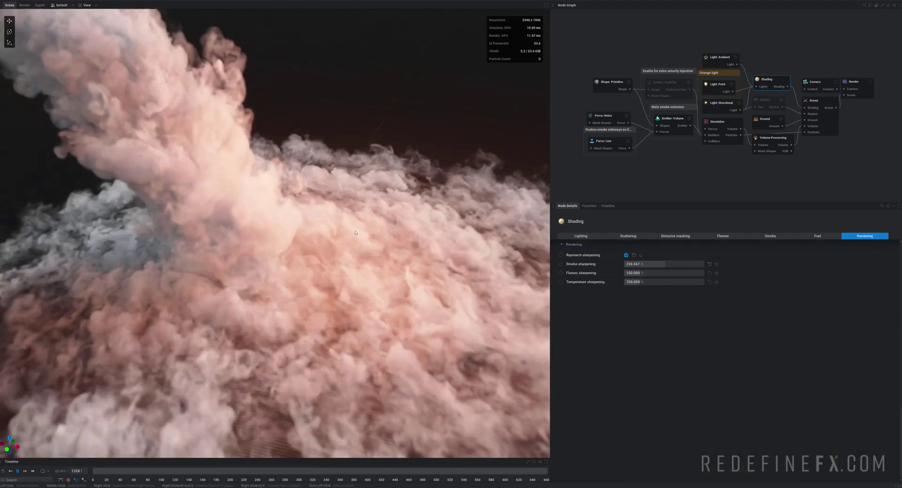
left_click_drag(356, 233, 365, 228)
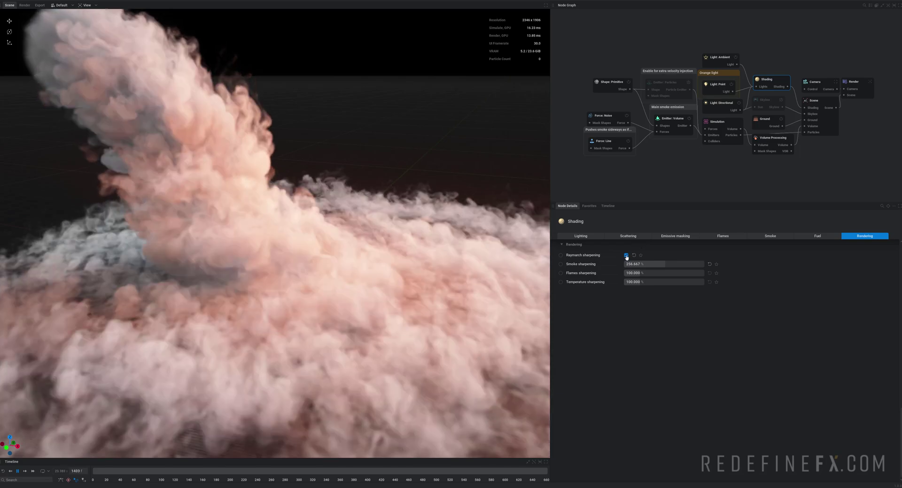
left_click(627, 255)
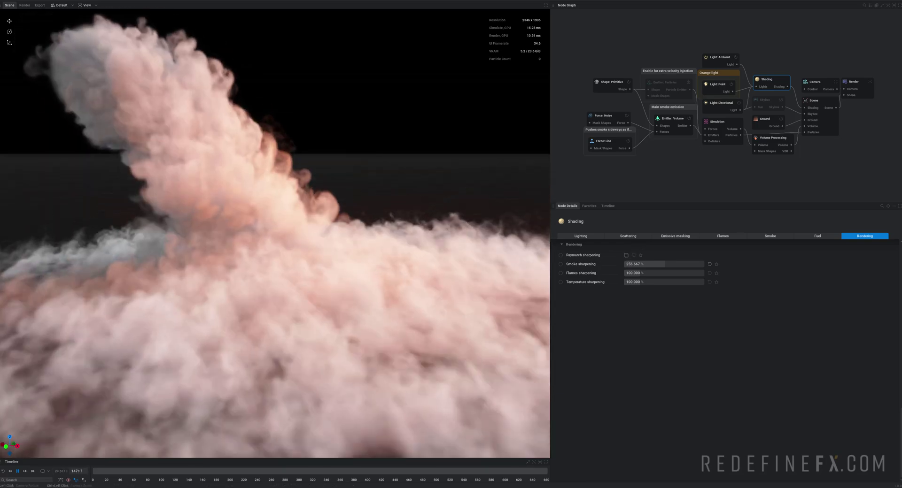
left_click_drag(301, 225, 300, 256)
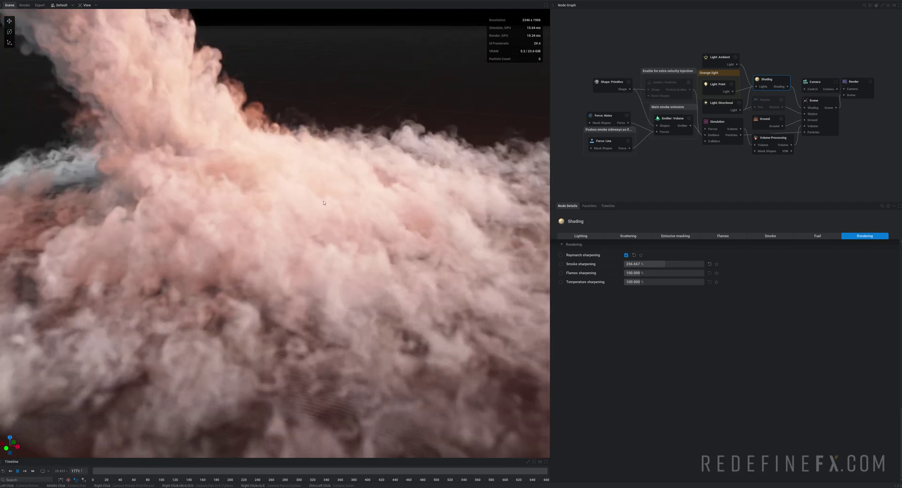
left_click_drag(323, 203, 325, 223)
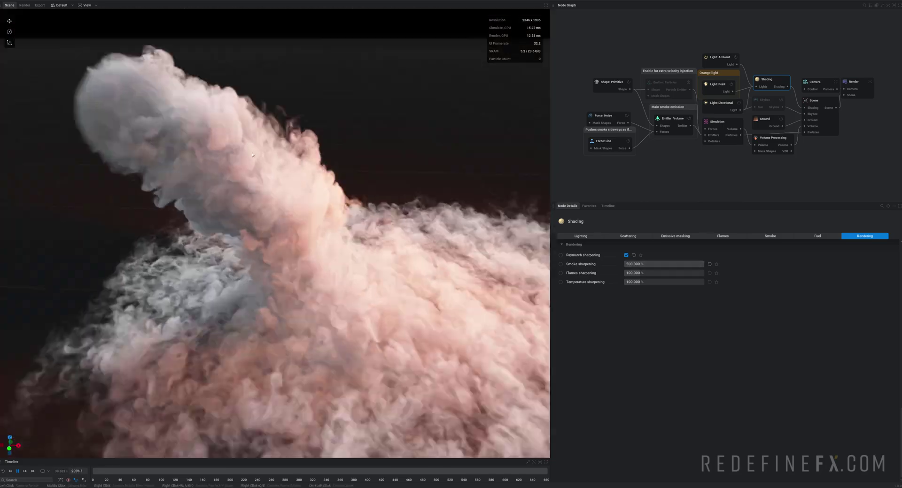
left_click_drag(260, 173, 247, 164)
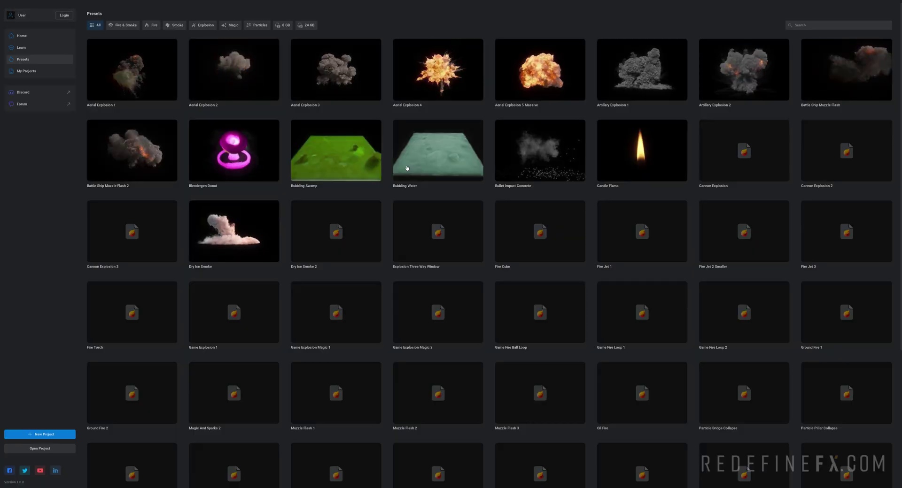
Open the Oil Fire preset from the preset library.
scroll(636, 220, "down", 3)
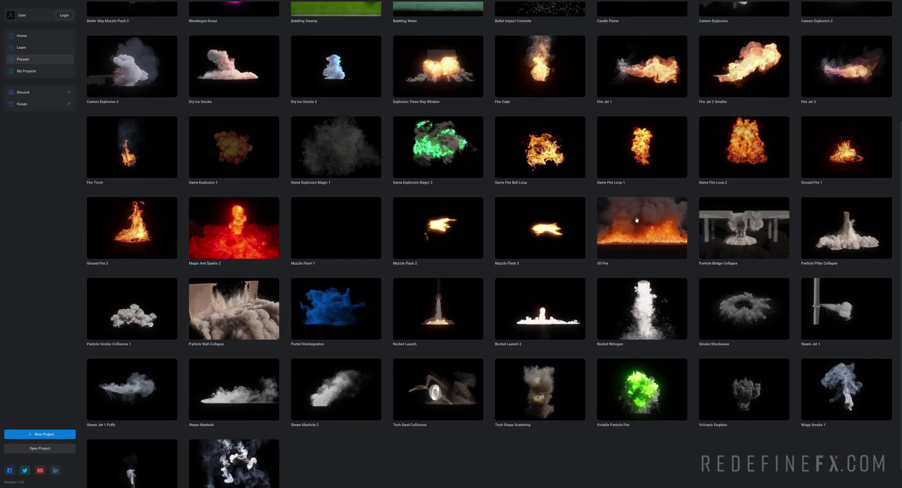
left_click(636, 219)
left_click(403, 262)
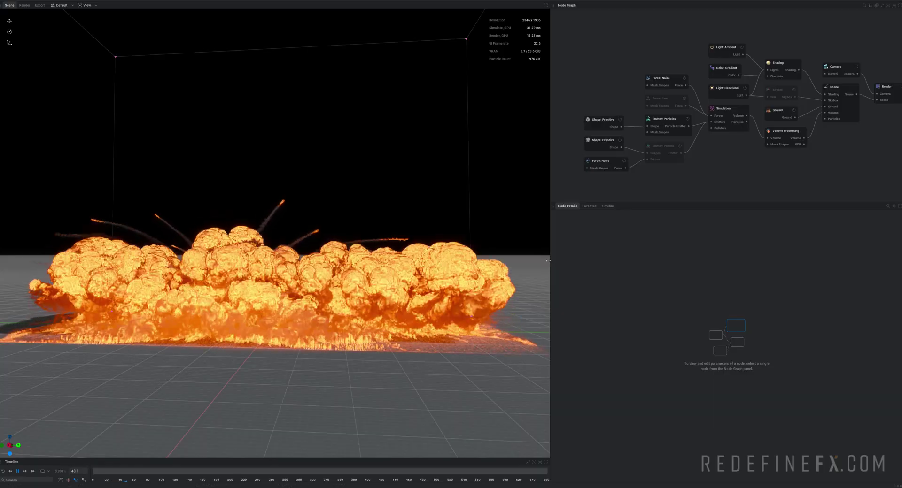
Widen the viewport and examine the oil fire simulation.
left_click_drag(551, 264, 705, 274)
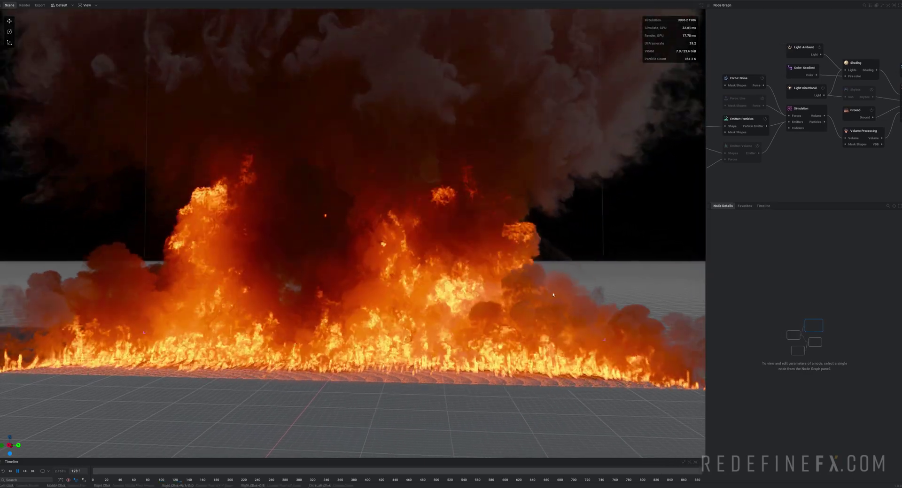
left_click_drag(441, 226, 350, 216)
left_click_drag(17, 259, 10, 256)
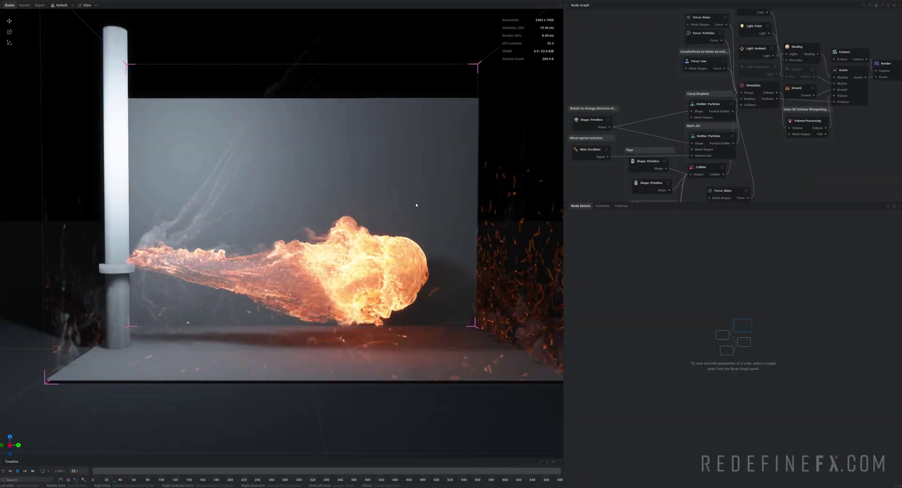
Examine the fire jet scene from several angles and enlarge the node graph area.
left_click_drag(486, 224, 465, 225)
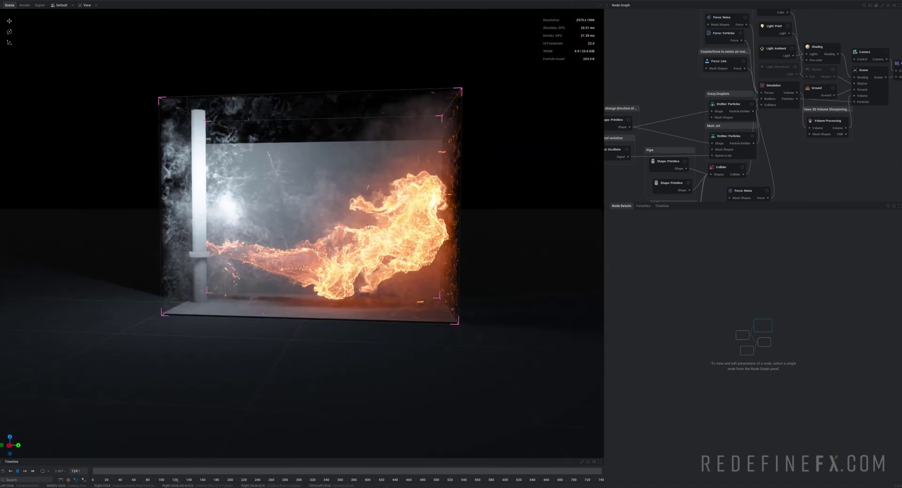
left_click_drag(491, 211, 525, 155)
left_click_drag(603, 175, 509, 175)
scroll(638, 72, "up", 5)
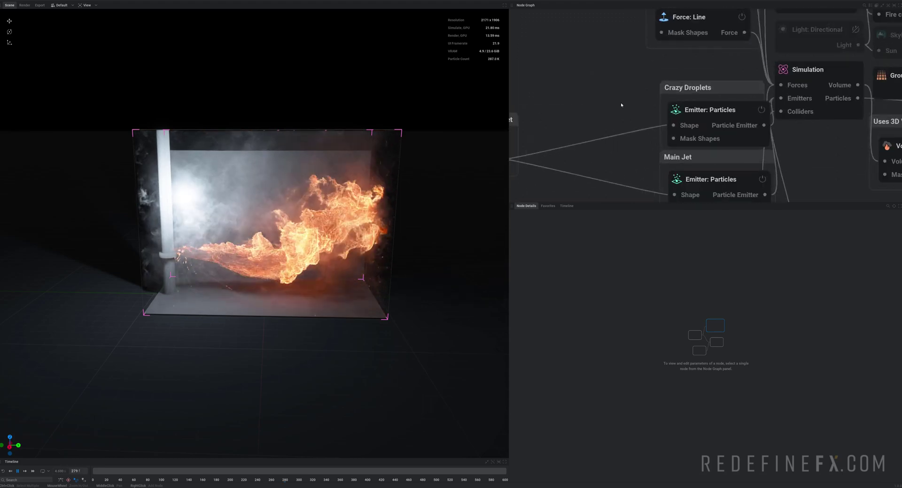
left_click_drag(413, 221, 420, 256)
Show the injection settings of the Main Jet particle emitter and view the fire jet.
middle_click_drag(540, 108, 530, 107)
scroll(529, 107, "down", 3)
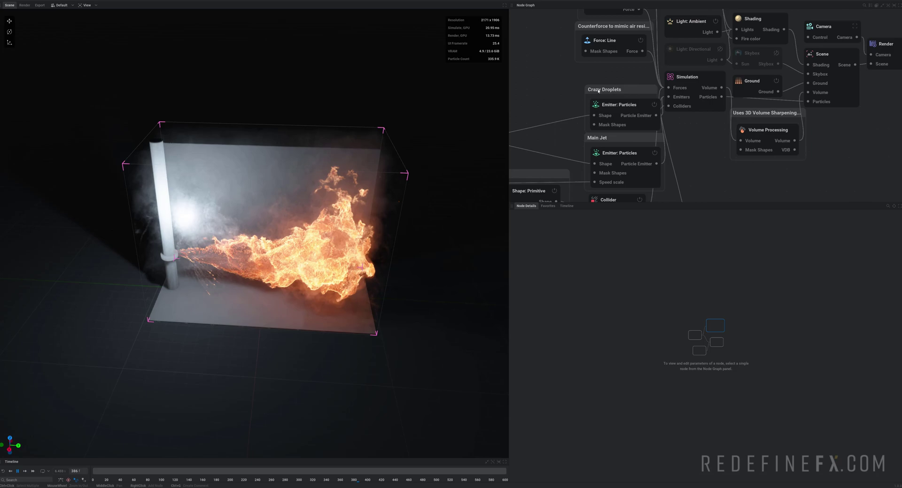
middle_click_drag(685, 82, 700, 86)
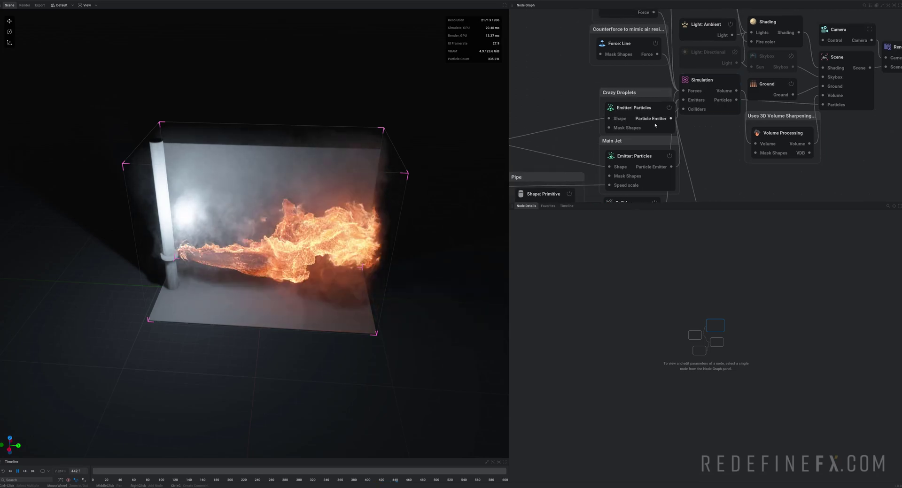
middle_click_drag(625, 164, 656, 130)
left_click(663, 124)
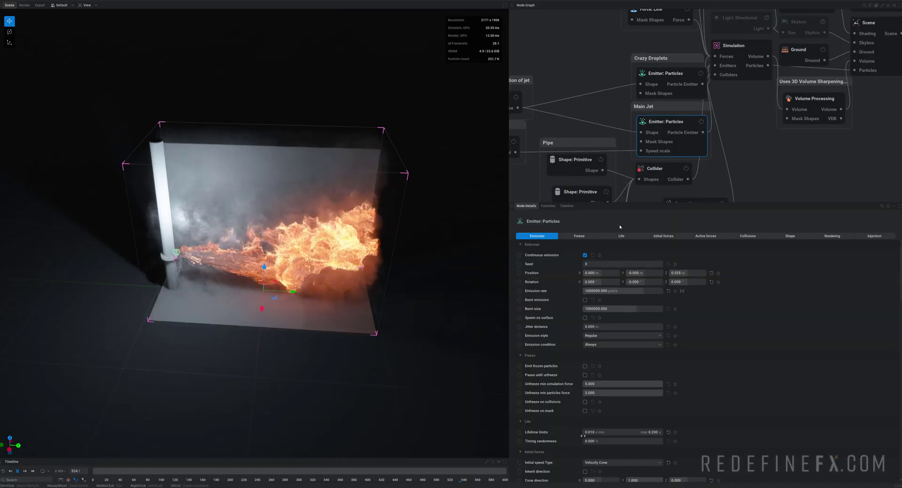
left_click(871, 237)
scroll(593, 348, "down", 3)
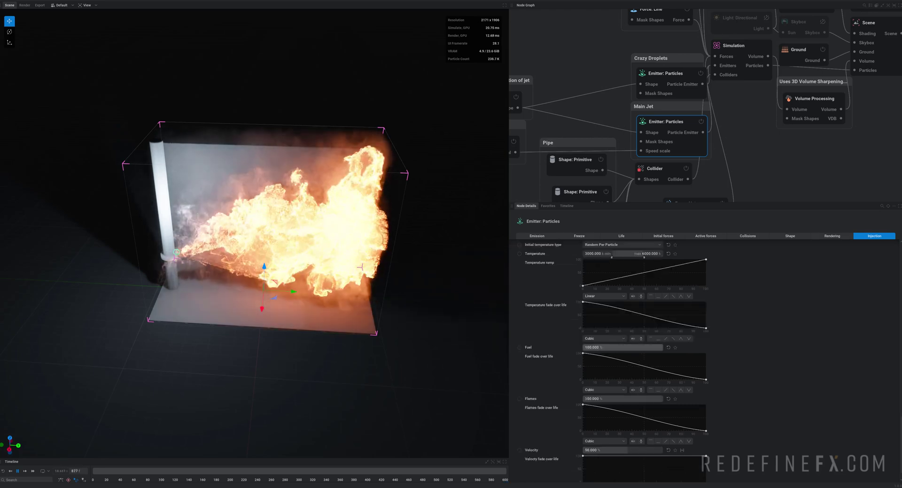
left_click_drag(379, 292, 371, 259)
Show the Shading node's flames settings and the Color: Gradient node in the Fire Gradient group.
scroll(371, 260, "up", 6)
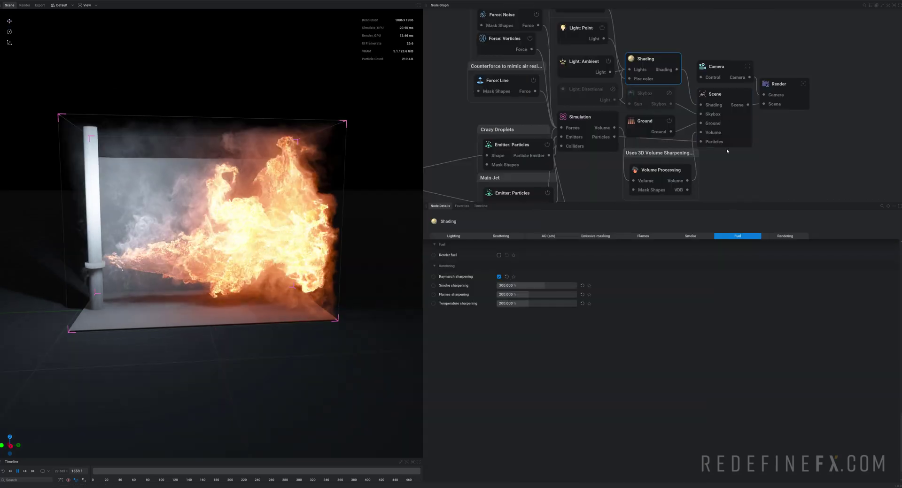
left_click(643, 237)
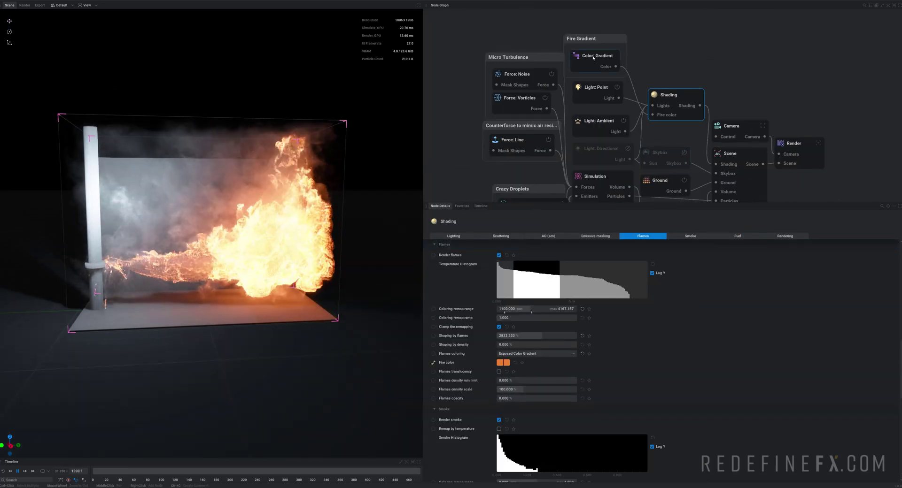
left_click(593, 58)
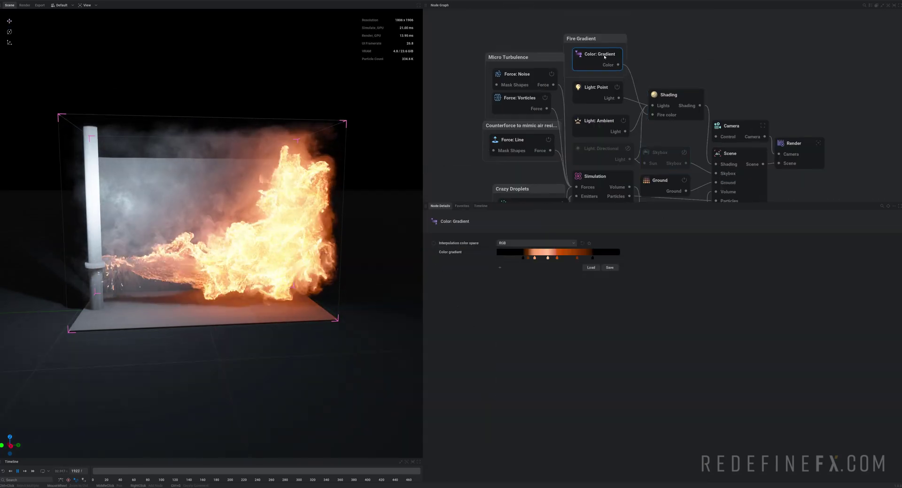
Disconnect the fire gradient from the Shading node and connect a new Color: Gradient node to its Fire color input.
scroll(269, 256, "up", 3)
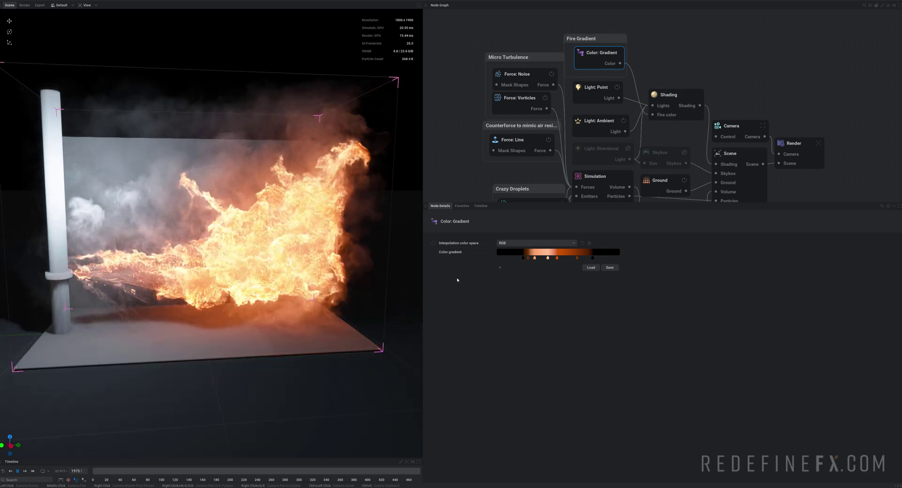
left_click(632, 73)
key("Delete")
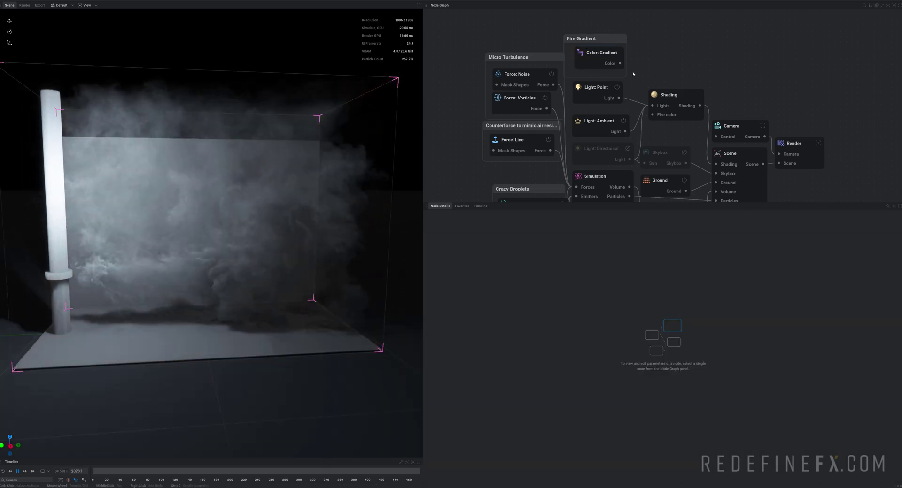
left_click_drag(652, 116, 639, 61)
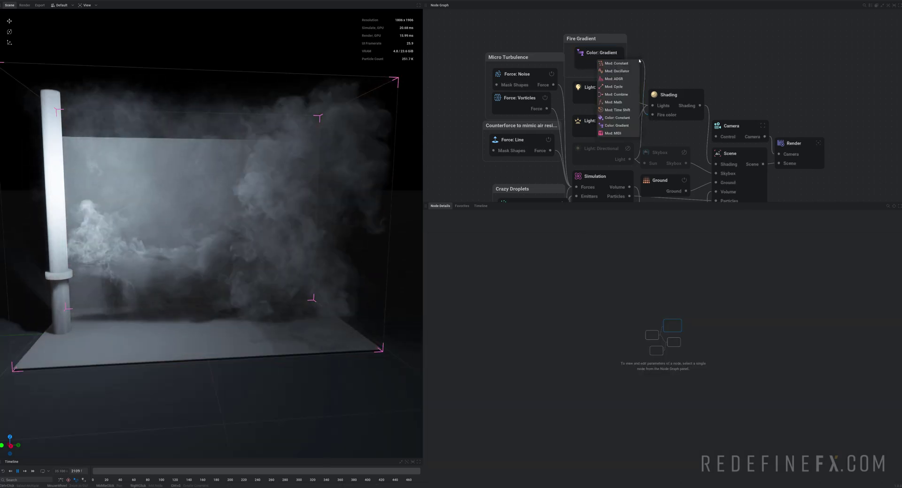
left_click(616, 125)
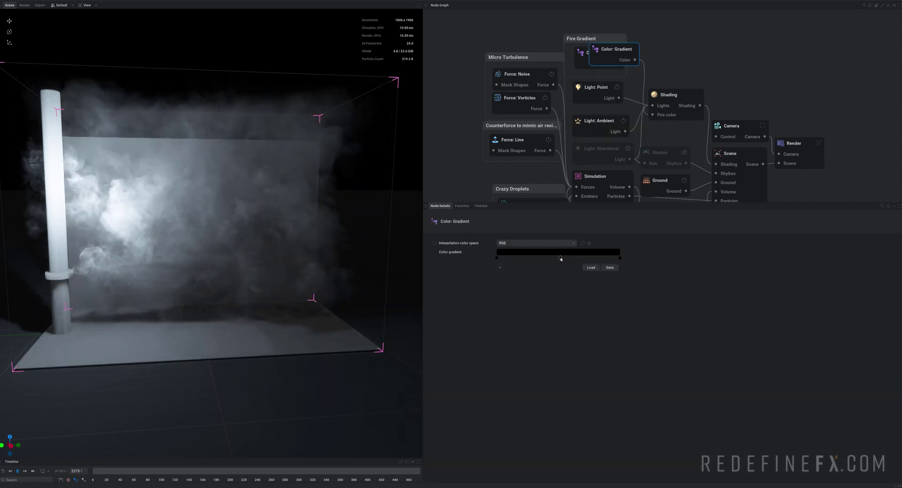
Add a color stop in the middle of the new gradient, set it to dark blue #003D64 and view the blue flames.
left_click(560, 258)
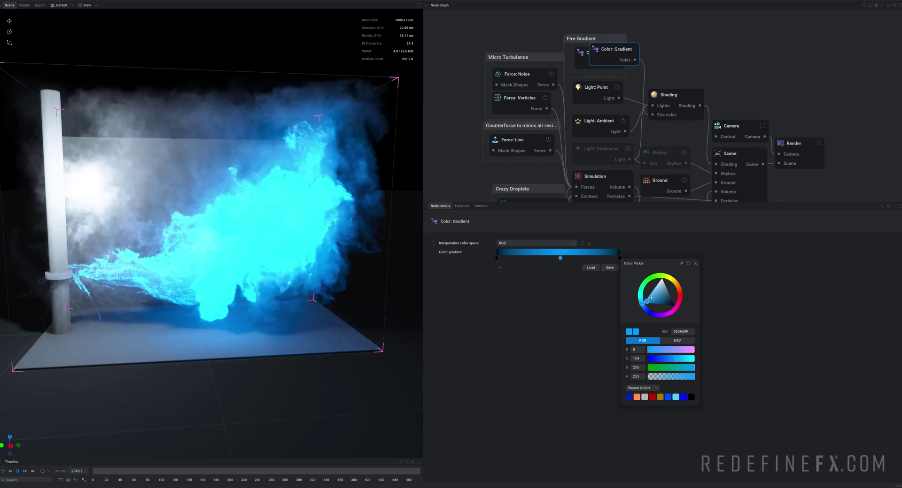
left_click_drag(658, 305, 660, 308)
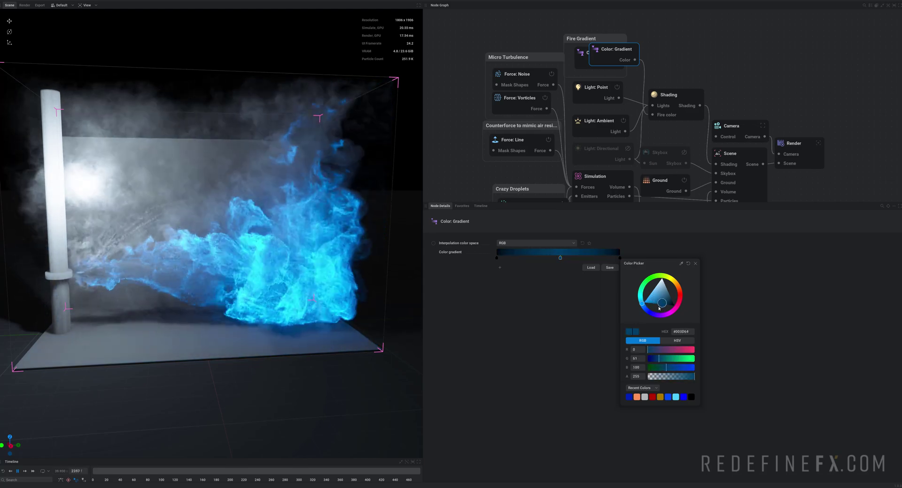
left_click_drag(281, 291, 249, 282)
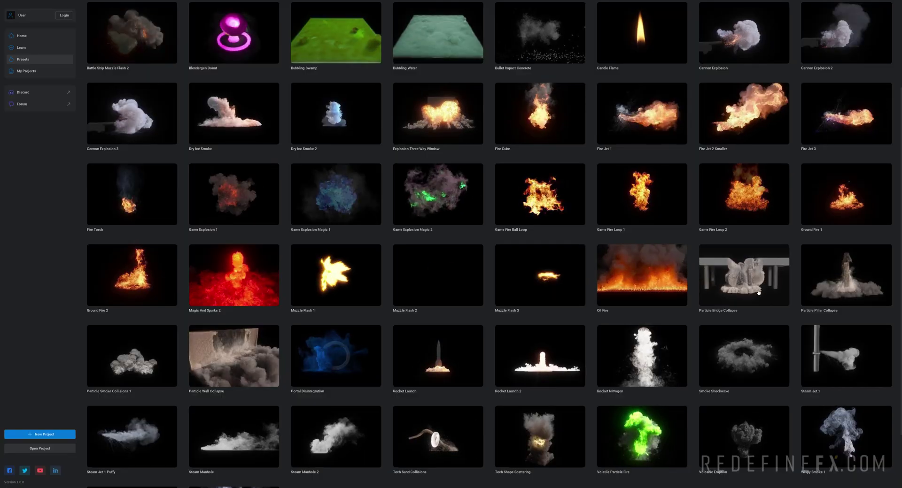
Open the Particle Bridge Collapse preset without saving the current project and widen the viewport.
left_click(745, 288)
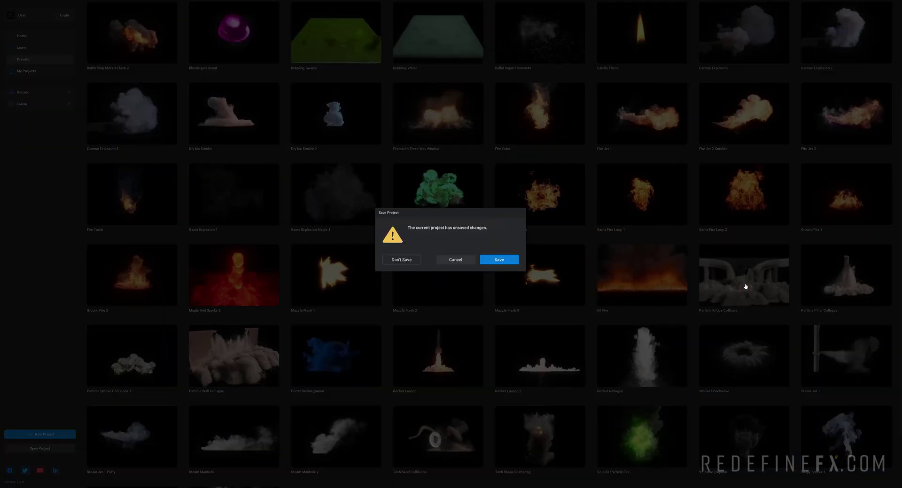
left_click(415, 260)
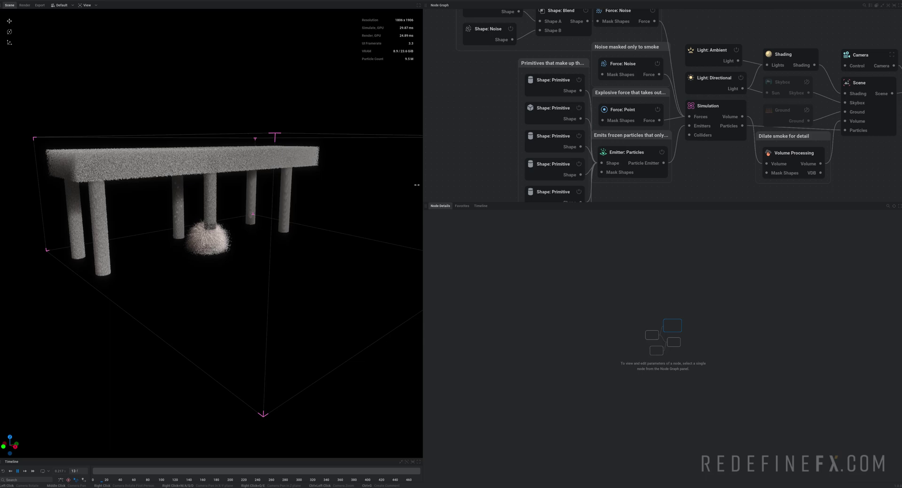
mouse_move(423, 186)
left_mouse_down()
mouse_move(449, 186)
mouse_move(426, 189)
left_mouse_up()
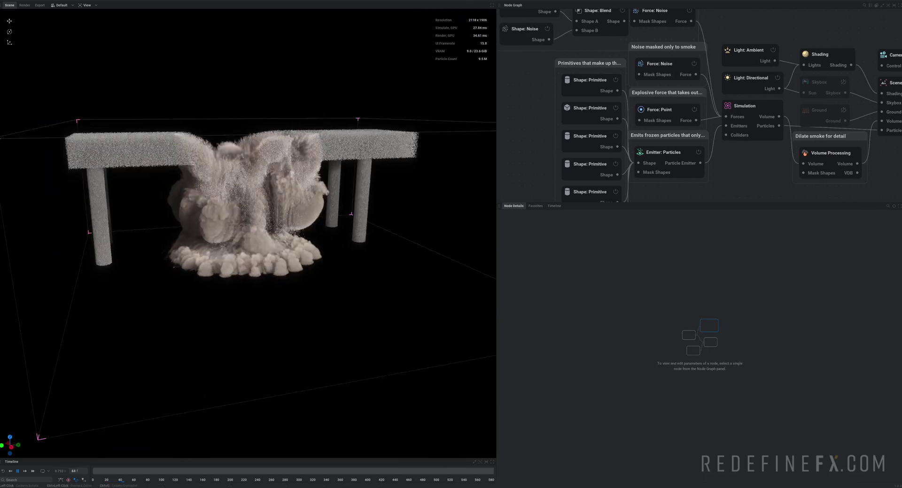
Examine the collapsing bridge and its smoke from several angles and close up, with the viewport enlarged to full screen.
left_click_drag(291, 263, 305, 298)
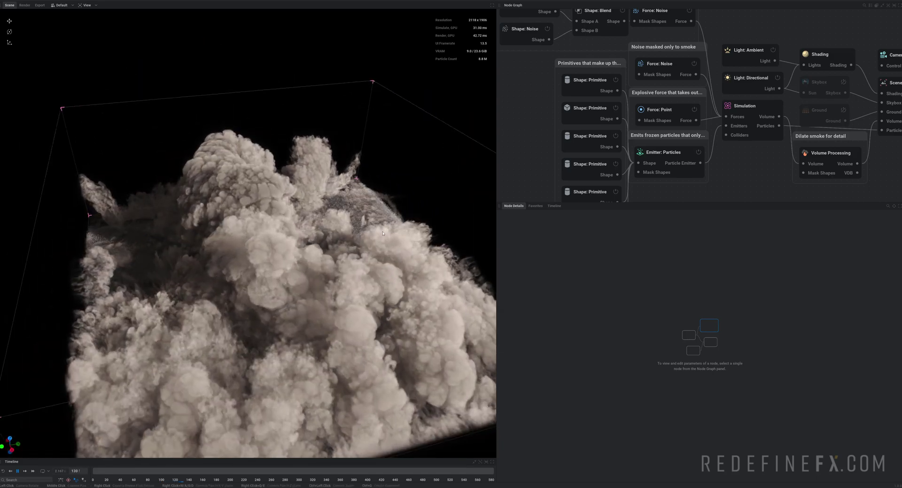
left_click_drag(383, 233, 429, 202)
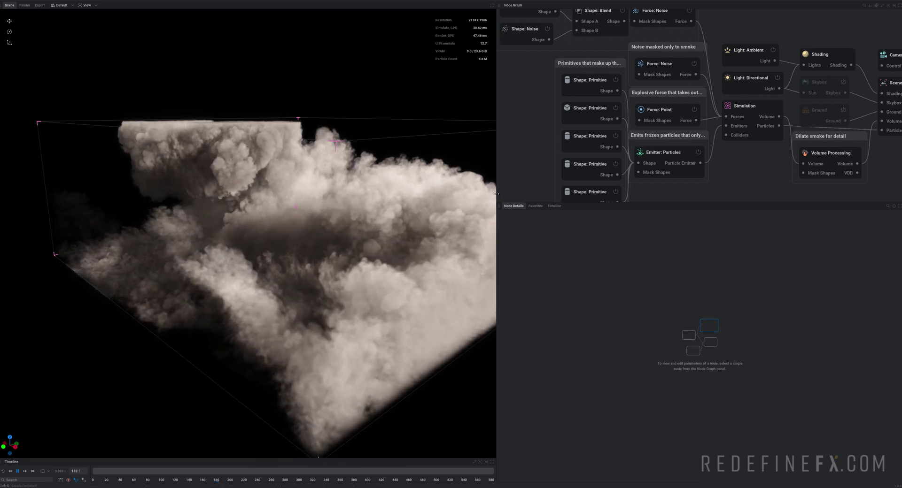
left_click_drag(497, 194, 630, 200)
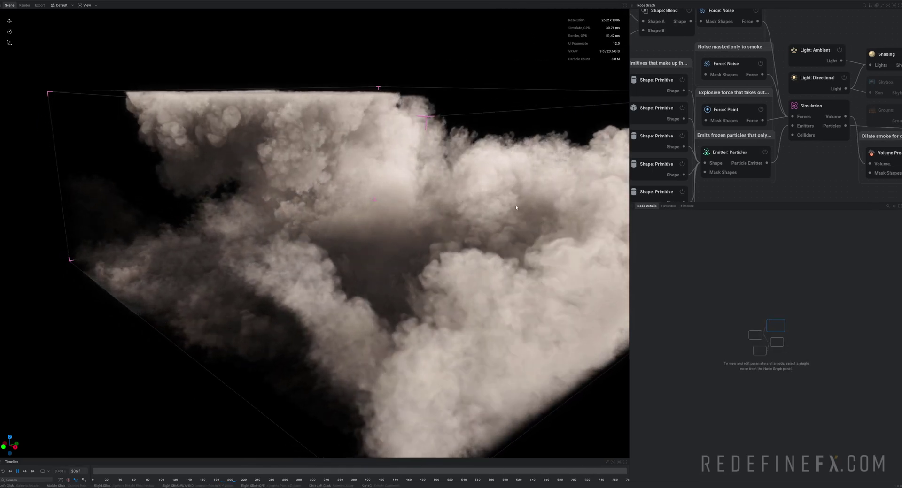
key("F11")
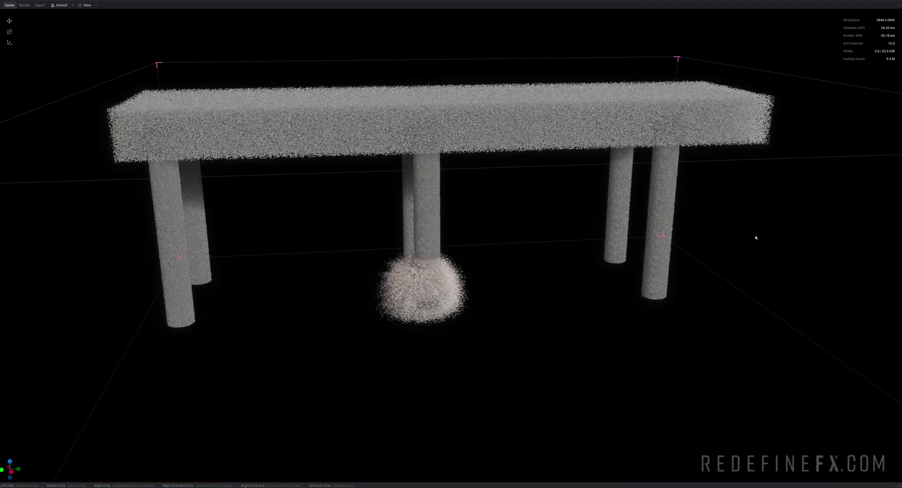
left_click_drag(767, 283, 659, 295)
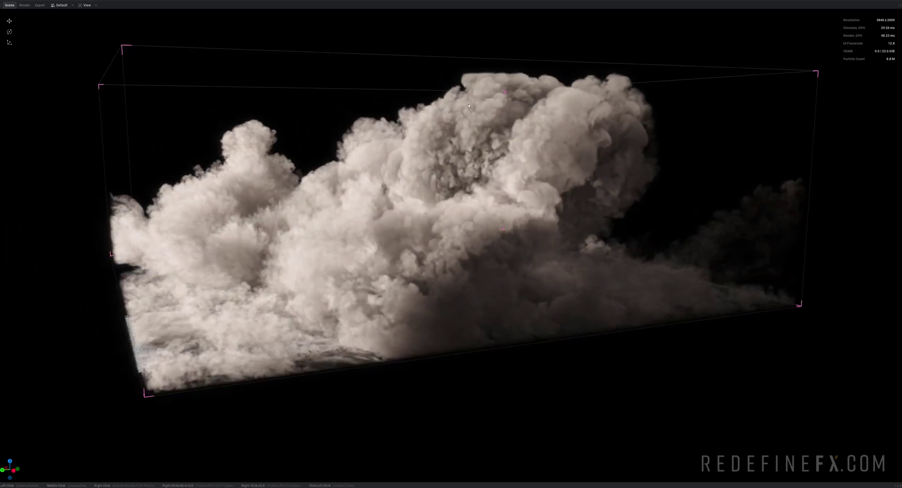
scroll(468, 106, "up", 3)
middle_click_drag(414, 54, 425, 111)
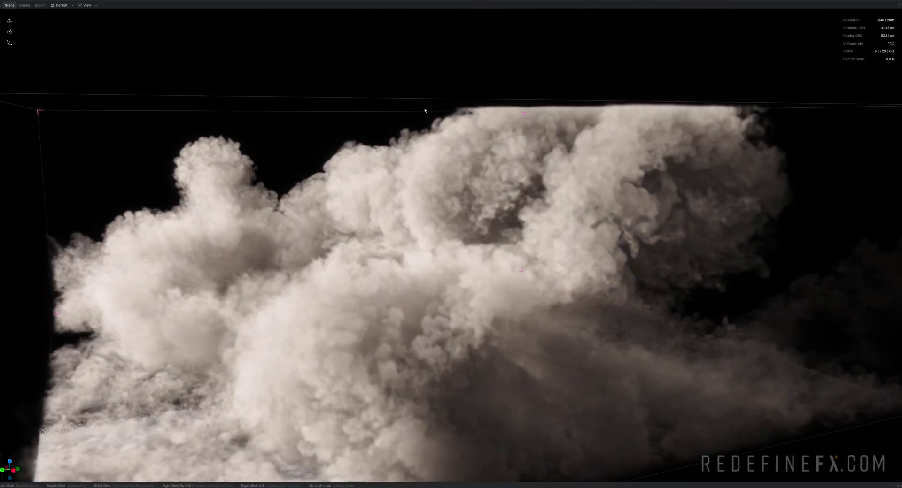
scroll(424, 110, "up", 2)
left_click_drag(424, 110, 606, 118)
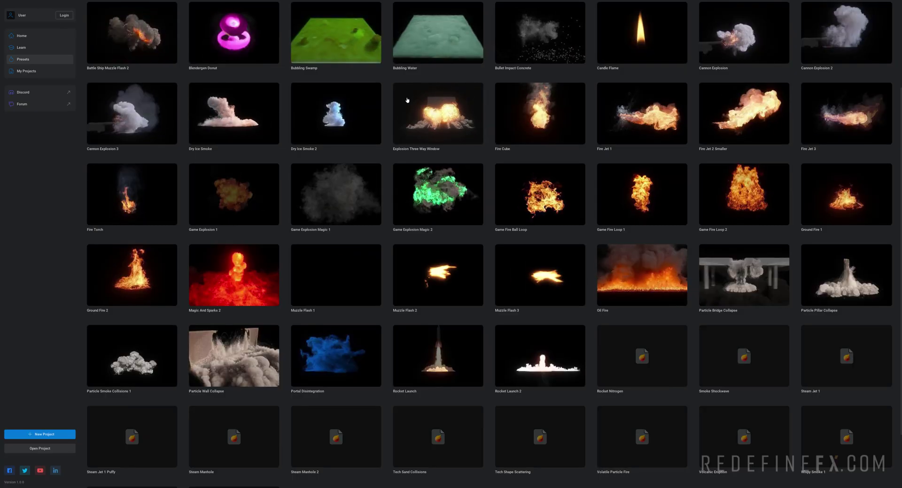
Browse the preset library, open the Particle Wall Collapse preset and view the collapsing wall from another angle.
scroll(305, 202, "down", 1)
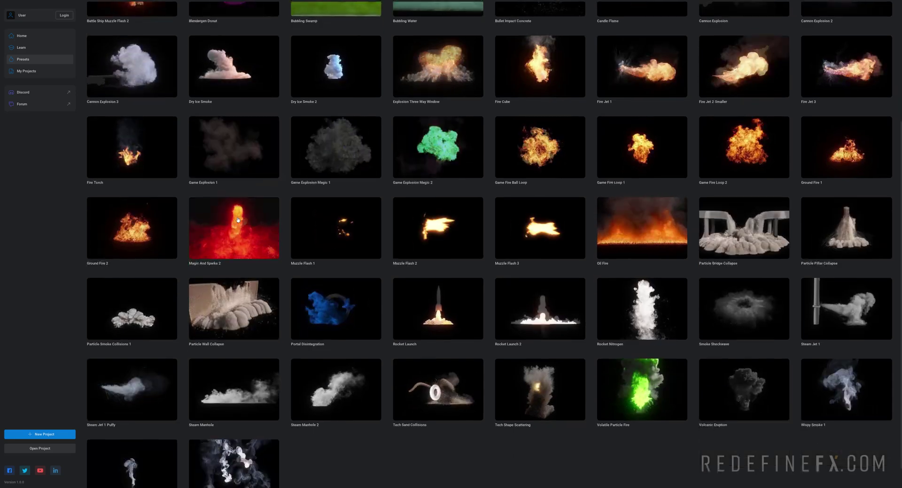
scroll(291, 294, "down", 1)
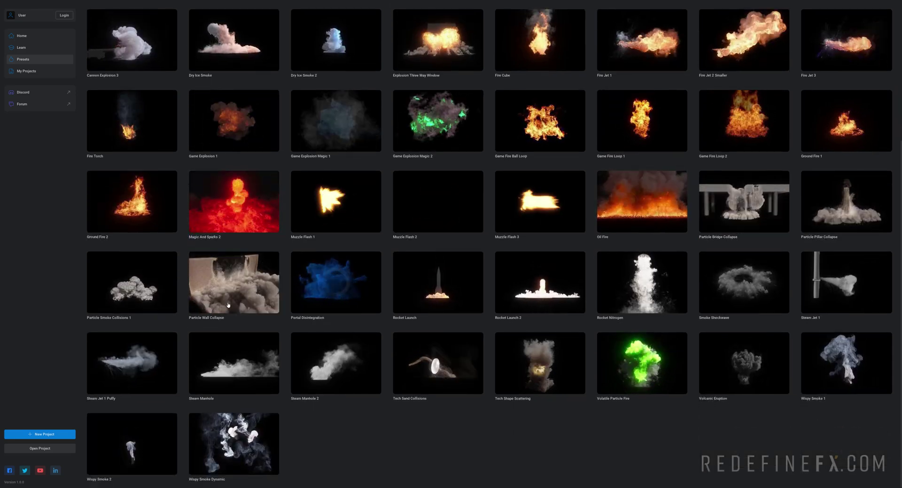
scroll(284, 382, "up", 1)
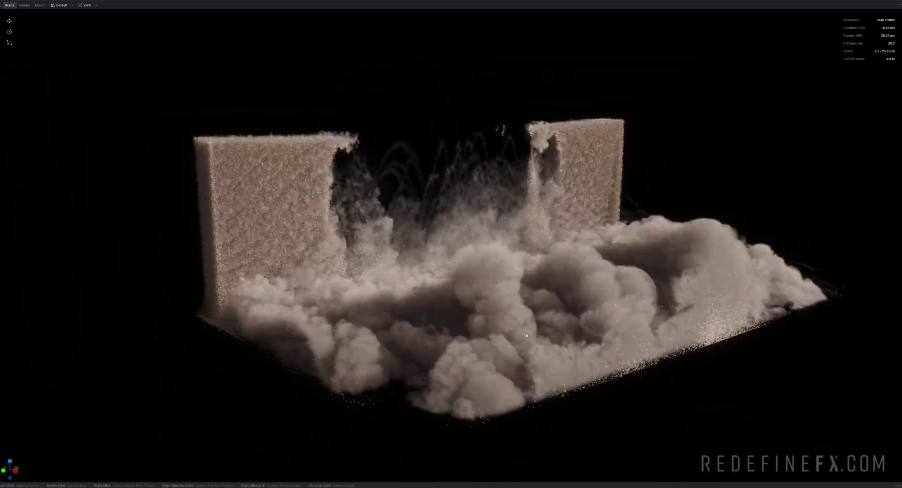
left_click_drag(526, 336, 728, 354)
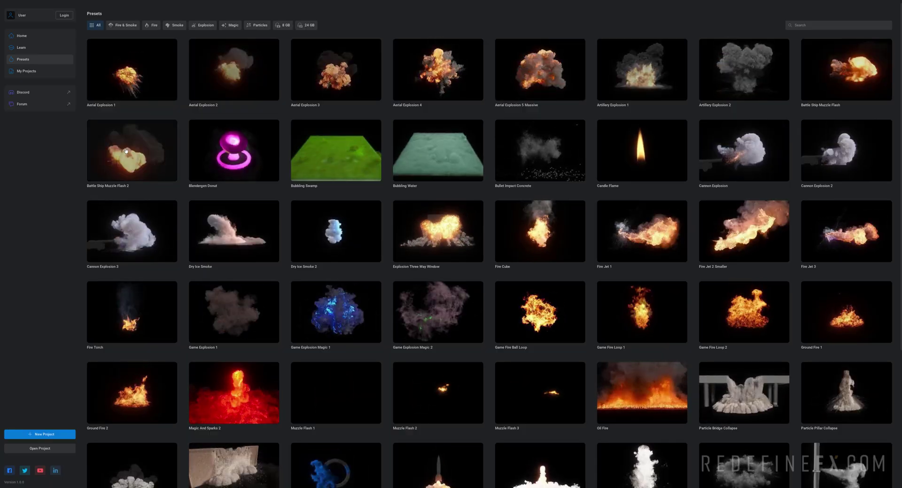
Open the Battle Ship Muzzle Flash 2 preset and examine the cannon blast from several angles and distances.
left_click(126, 151)
left_click_drag(479, 167, 554, 136)
scroll(575, 184, "down", 2)
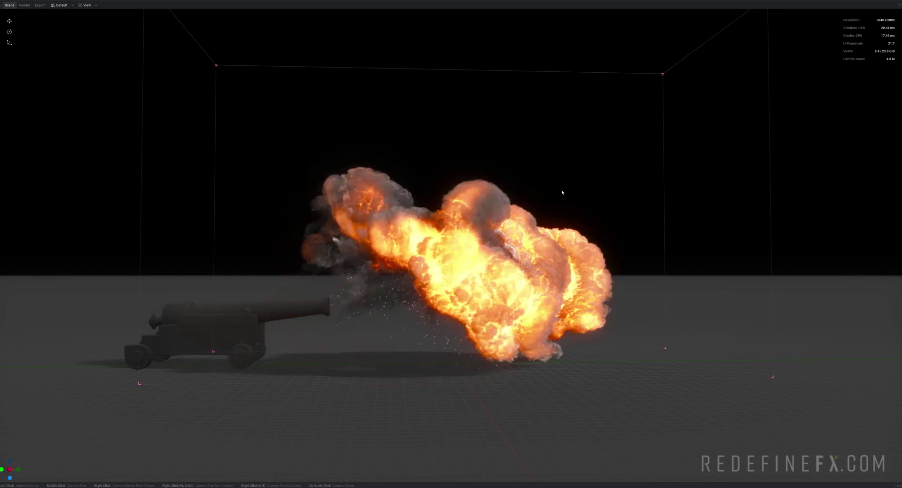
left_click_drag(554, 198, 381, 223)
scroll(418, 214, "up", 2)
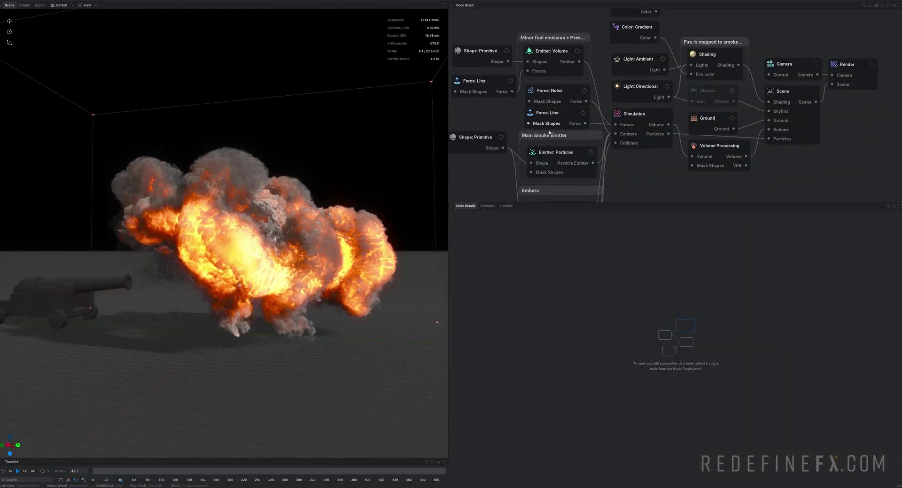
Set the Scene node's contrast to 0.053 and adjust its bloom intensity while checking the explosion from another angle.
left_click(784, 96)
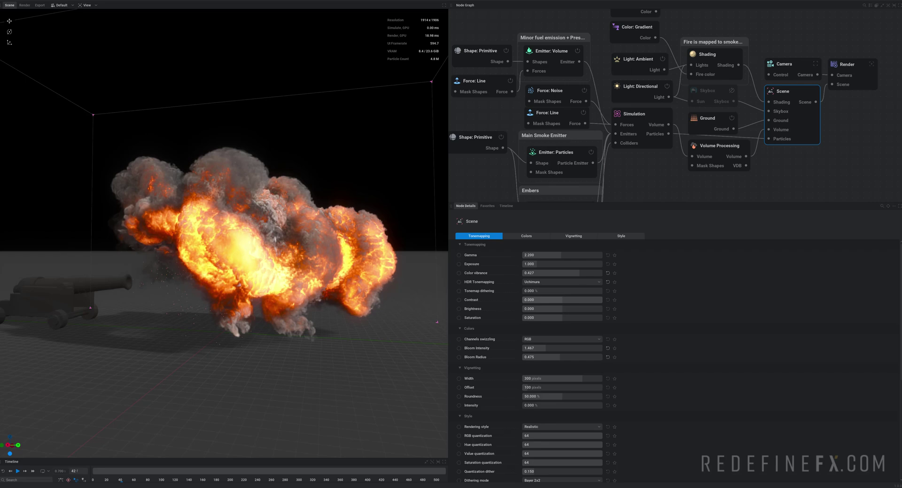
left_click_drag(562, 300, 564, 300)
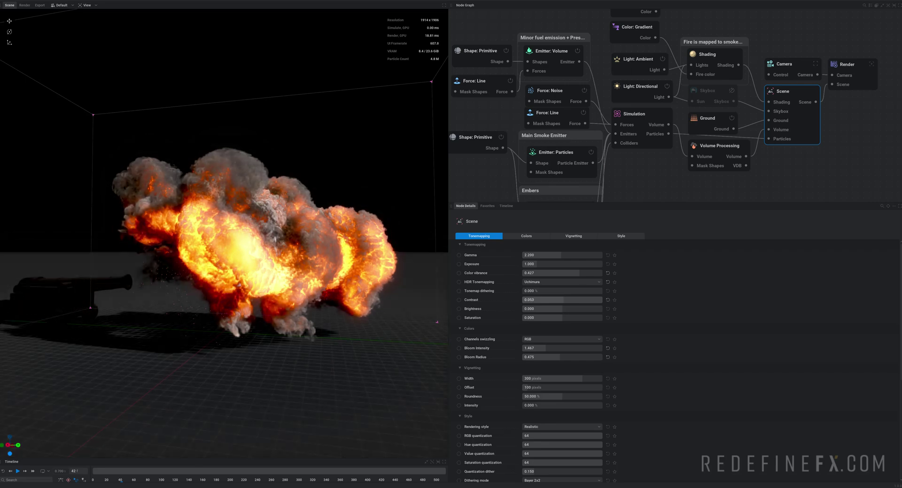
left_click_drag(305, 282, 224, 284)
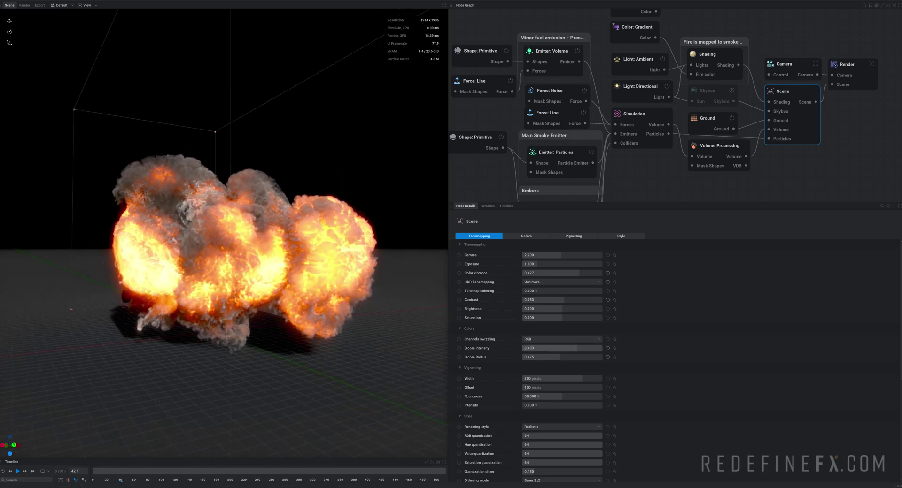
mouse_move(536, 359)
left_mouse_down()
mouse_move(562, 348)
mouse_move(521, 348)
mouse_move(535, 349)
left_mouse_up()
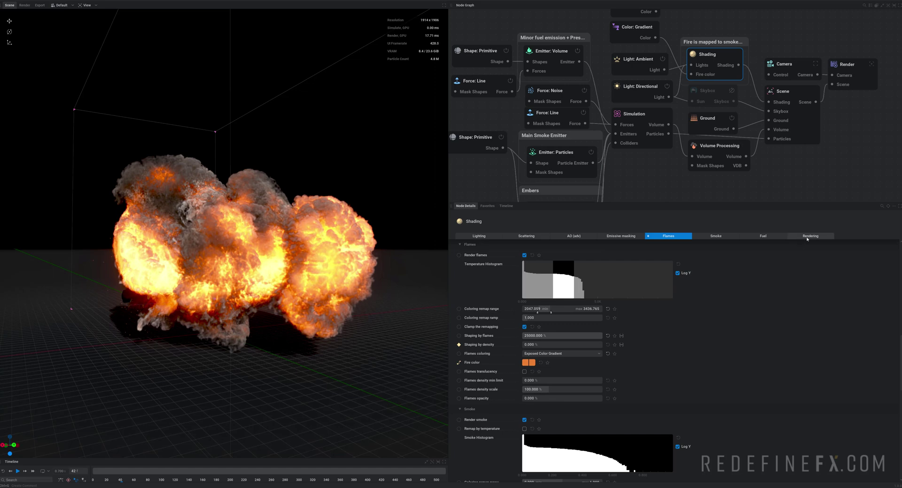
Show the Shading node's Rendering settings and turn off raymarch sharpening to see its effect on the explosion.
left_click(807, 237)
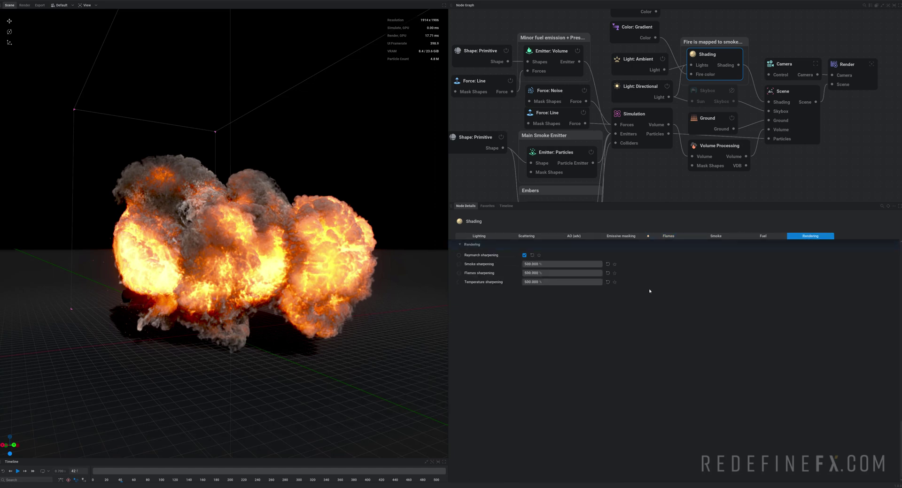
scroll(323, 256, "up", 4)
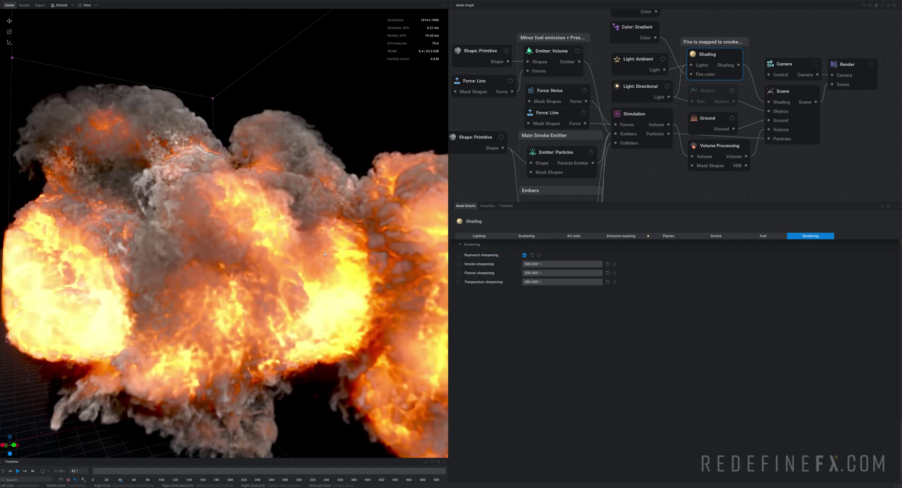
left_click(524, 256)
scroll(234, 258, "down", 5)
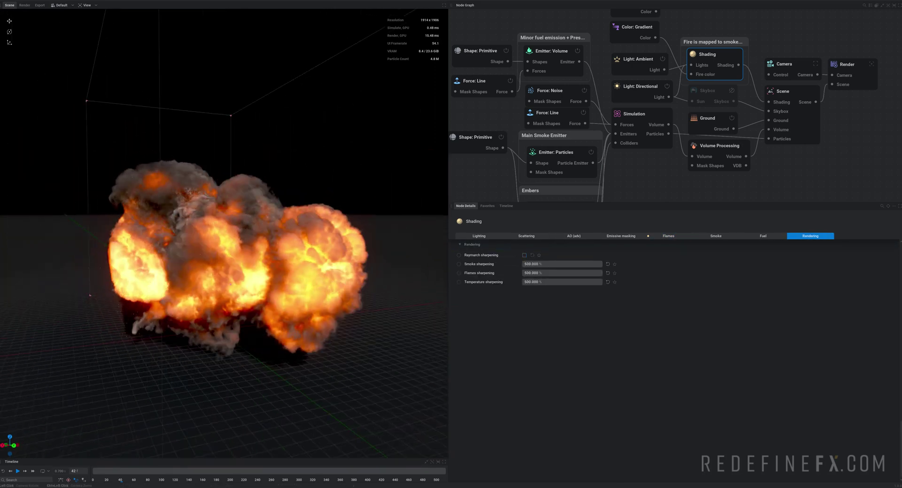
Turn raymarch sharpening back on and toggle it to compare the explosion's detail up close.
left_click_drag(254, 258, 329, 265)
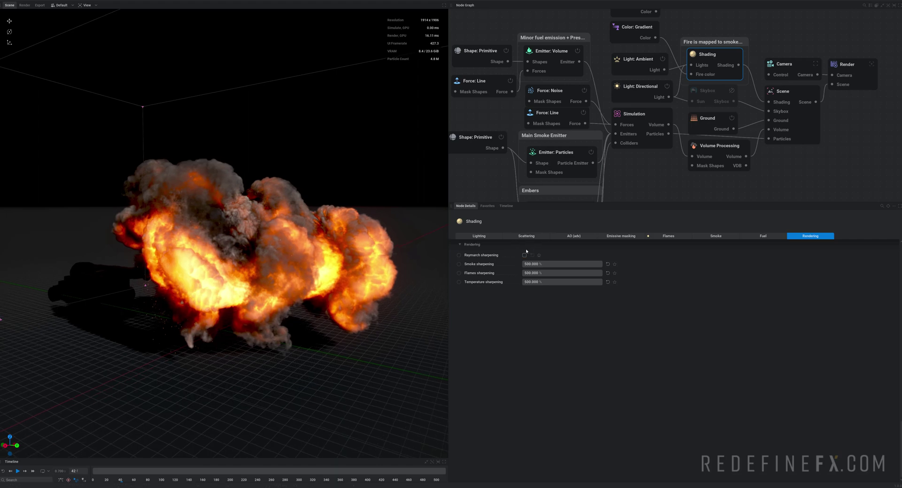
scroll(307, 241, "up", 3)
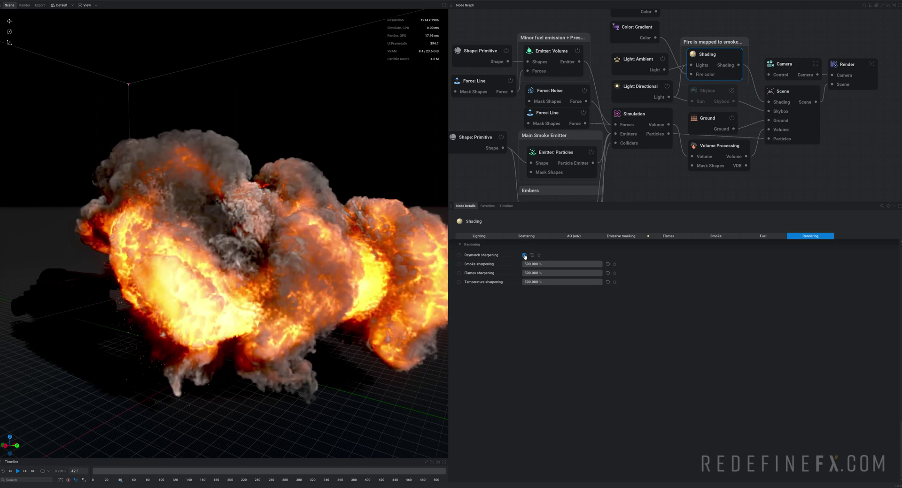
left_click(524, 256)
left_click(525, 255)
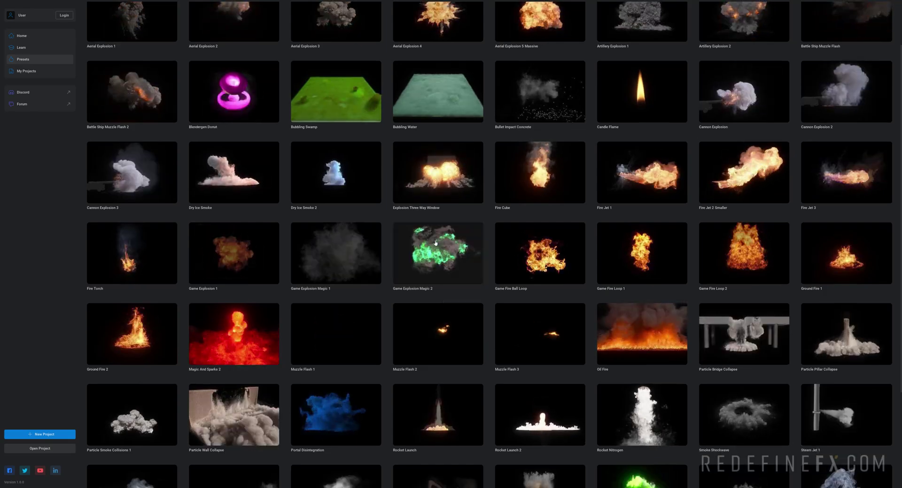
Open the Game Explosion Magic 2 preset and switch the viewport from Camera 1 to the Default camera.
left_click(433, 256)
left_click(411, 261)
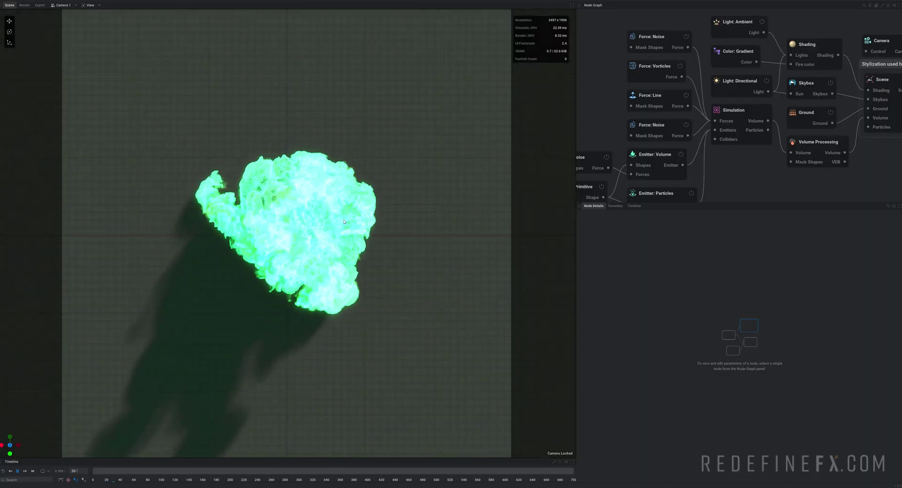
left_click(90, 5)
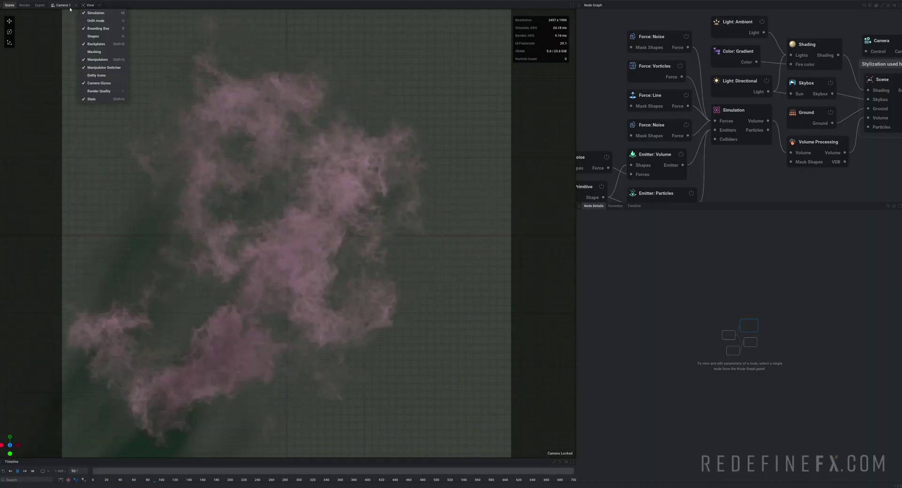
left_click(61, 5)
left_click(66, 13)
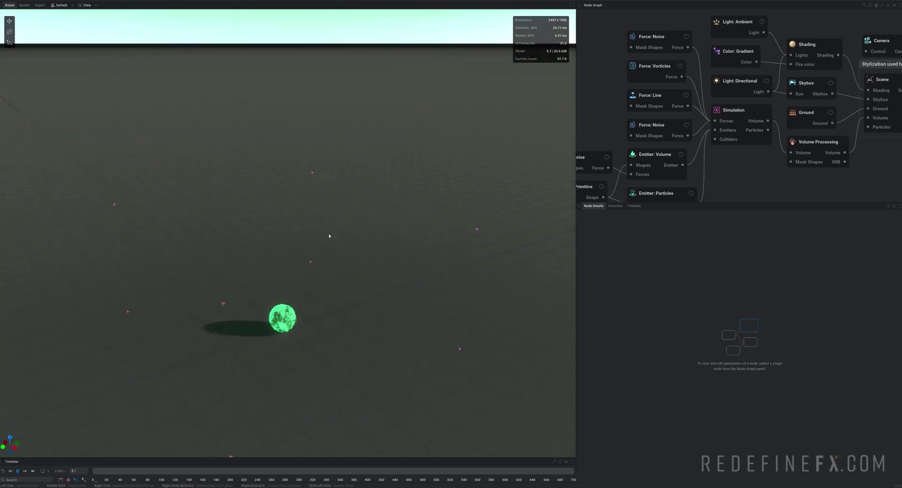
Restart the green magic explosion and examine how it evolves from several angles.
middle_click_drag(332, 397, 332, 340)
scroll(332, 340, "up", 4)
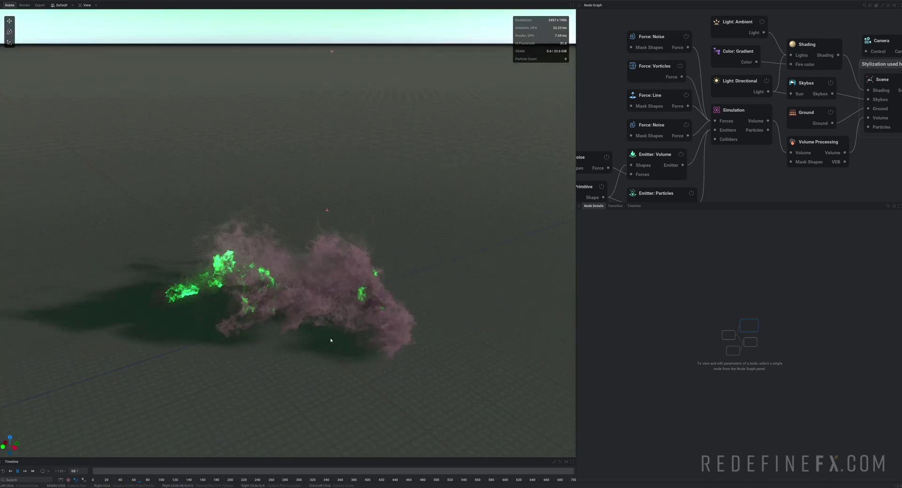
key("r")
mouse_move(313, 327)
left_mouse_down()
mouse_move(371, 321)
mouse_move(367, 287)
mouse_move(312, 327)
mouse_move(390, 310)
left_mouse_up()
key("r")
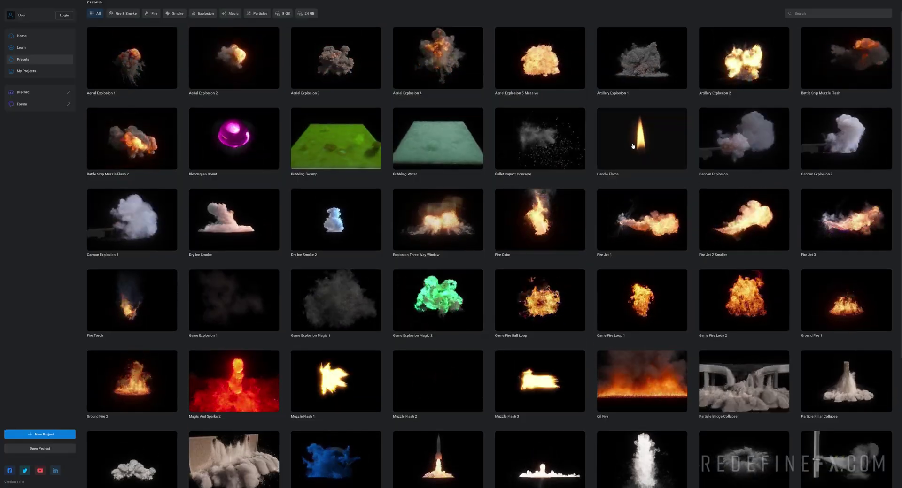
Open the Candle Flame preset, and view the default column of fire and smoke from a higher angle.
left_click(633, 146)
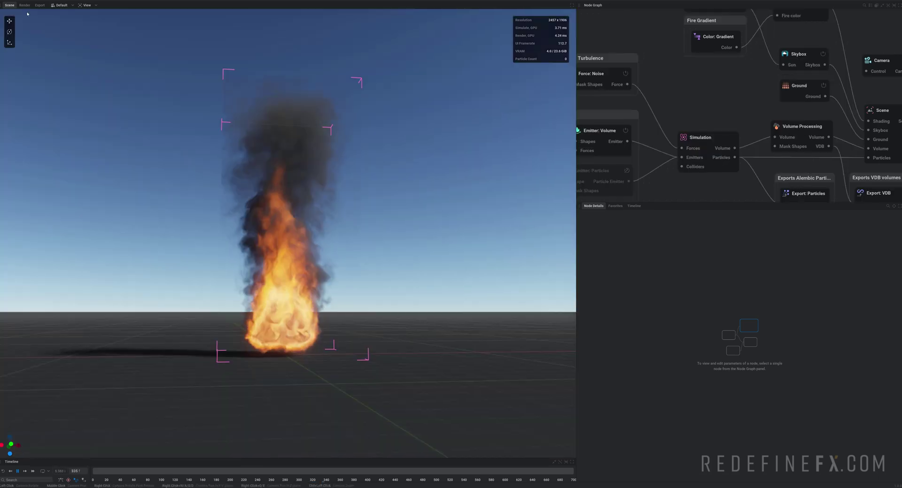
left_click(9, 5)
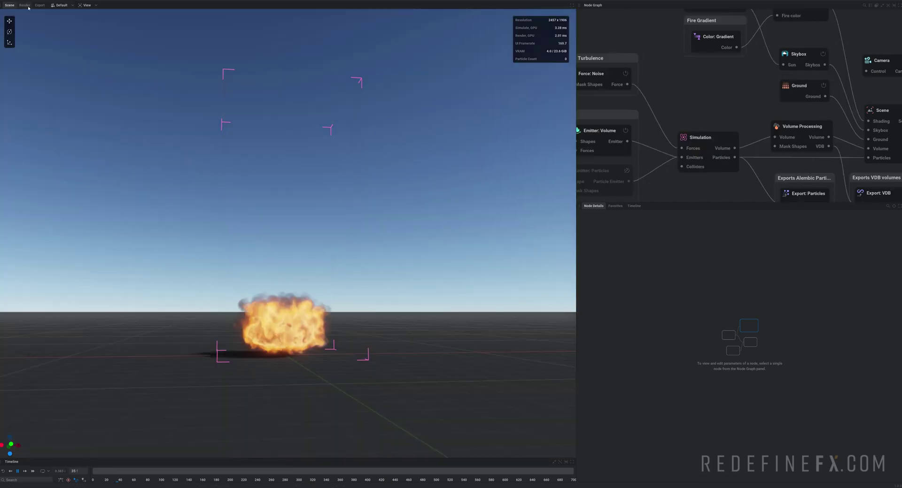
left_click_drag(357, 329, 352, 261)
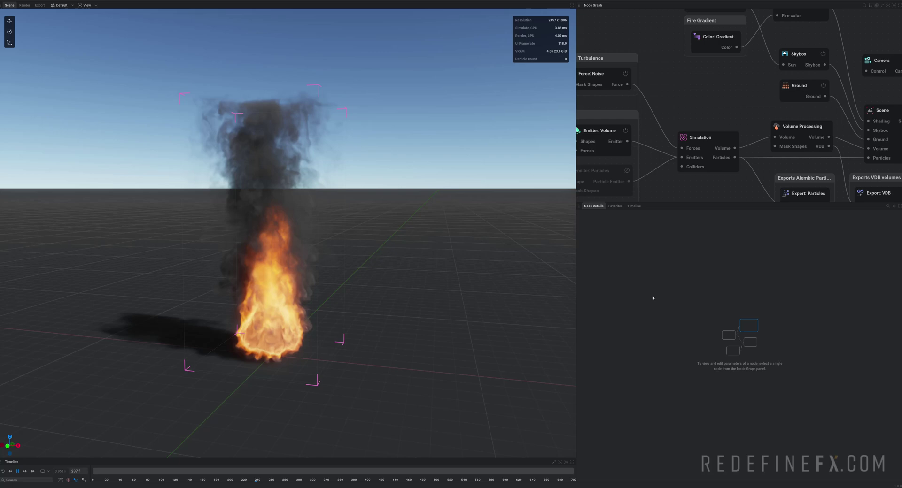
Enlarge the node graph by narrowing the viewport and shrinking the node details area.
left_click_drag(576, 231, 339, 221)
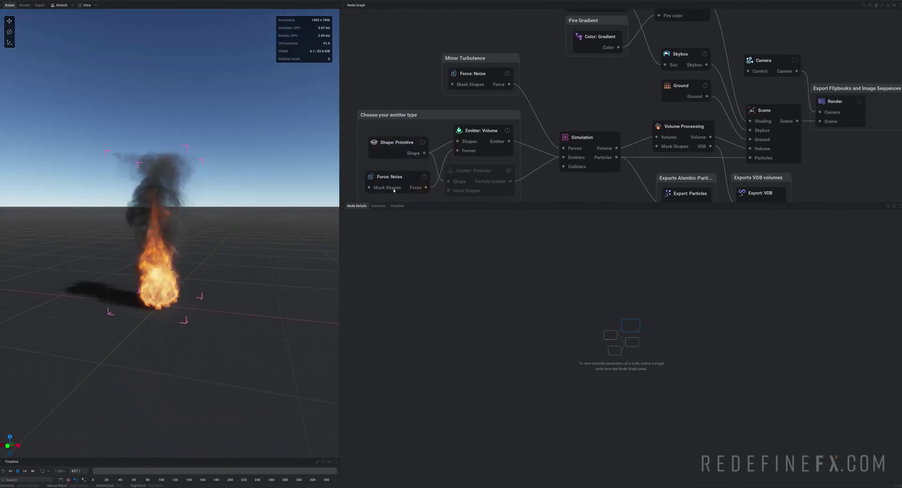
scroll(508, 146, "down", 3)
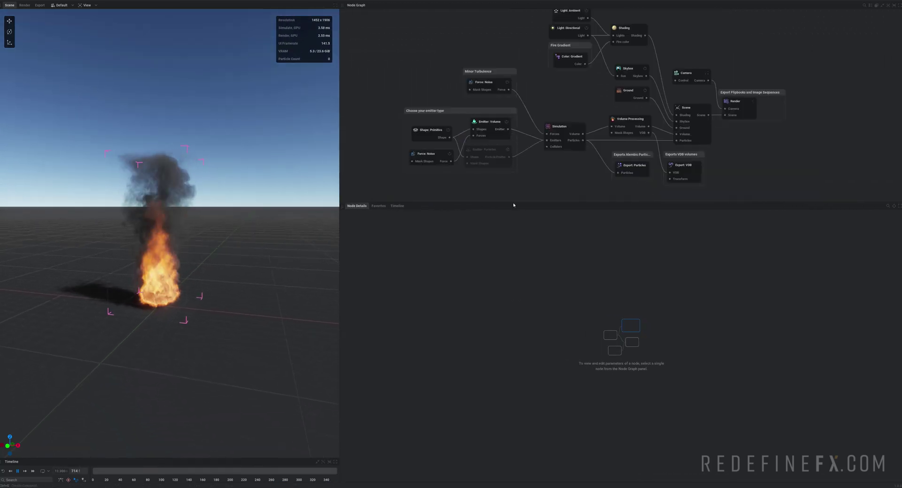
left_click_drag(513, 205, 517, 331)
scroll(525, 176, "up", 3)
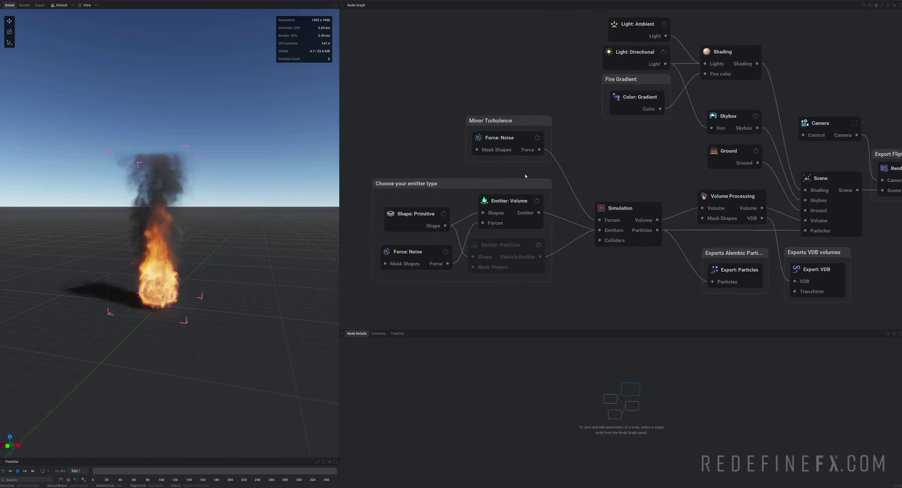
middle_click_drag(525, 176, 541, 178)
Examine the fire's node graph, including the Choose your emitter type group and the Minor Turbulence force.
left_click_drag(491, 182, 493, 183)
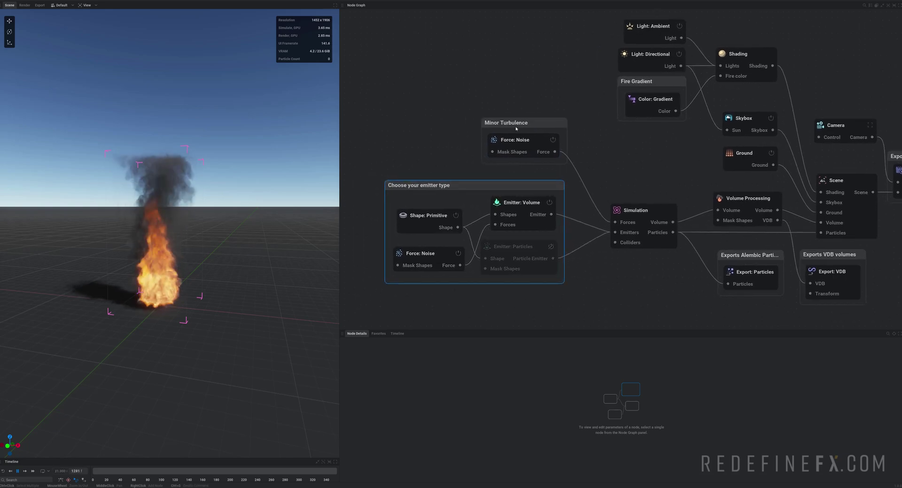
middle_click_drag(607, 148, 528, 120)
middle_click_drag(445, 147, 513, 155)
left_click_drag(480, 167, 508, 164)
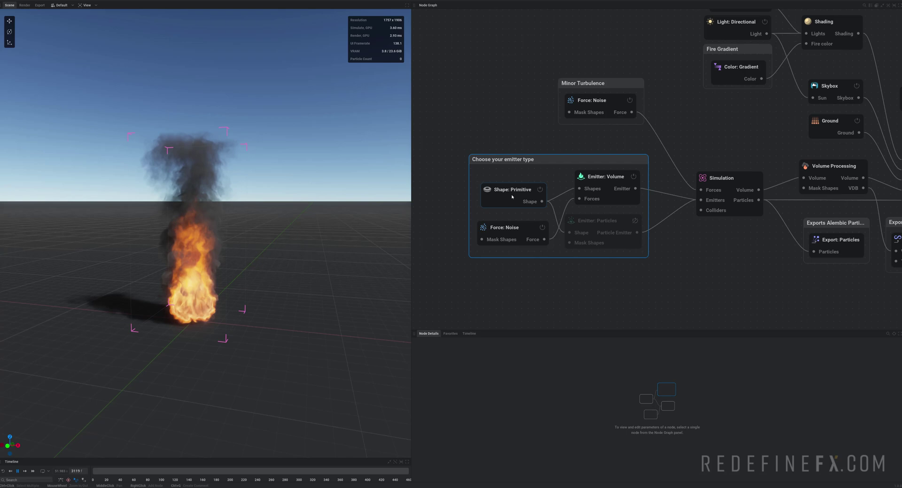
middle_click_drag(475, 167, 490, 158)
Set the Shape: Primitive node's type to Tube so the fire is emitted from a tube.
left_click_drag(522, 182, 483, 137)
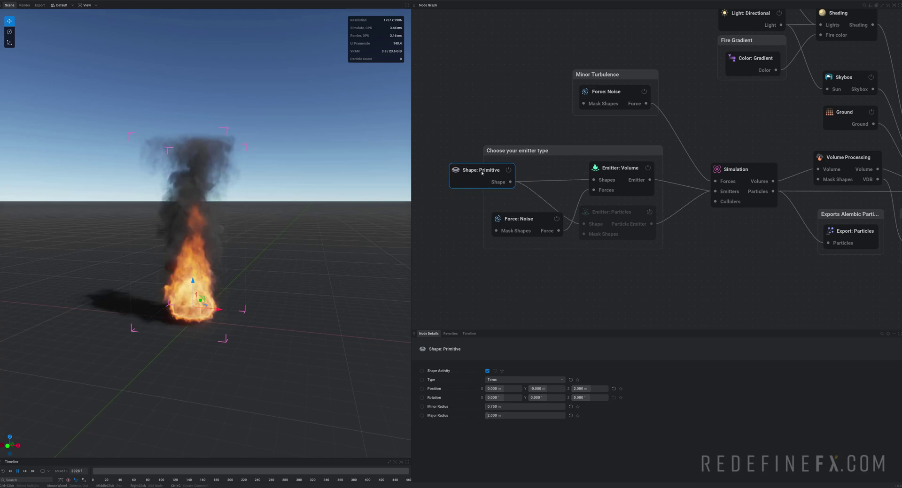
left_click(502, 380)
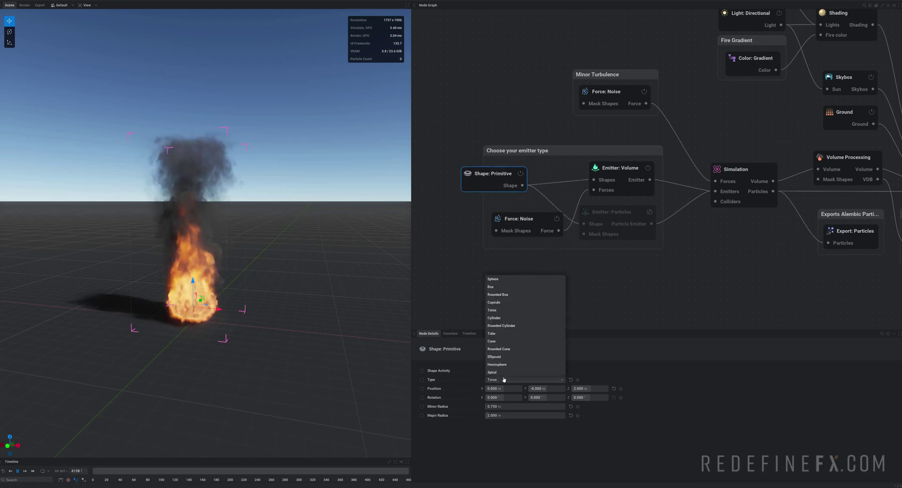
left_click(491, 334)
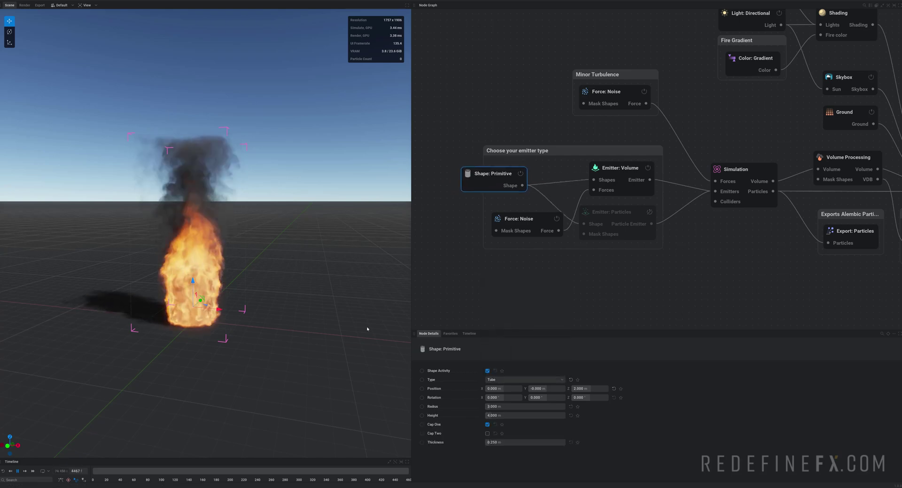
left_click(521, 174)
Widen the viewport and show the Emitter: Particles node's emission settings.
left_click_drag(532, 224, 503, 222)
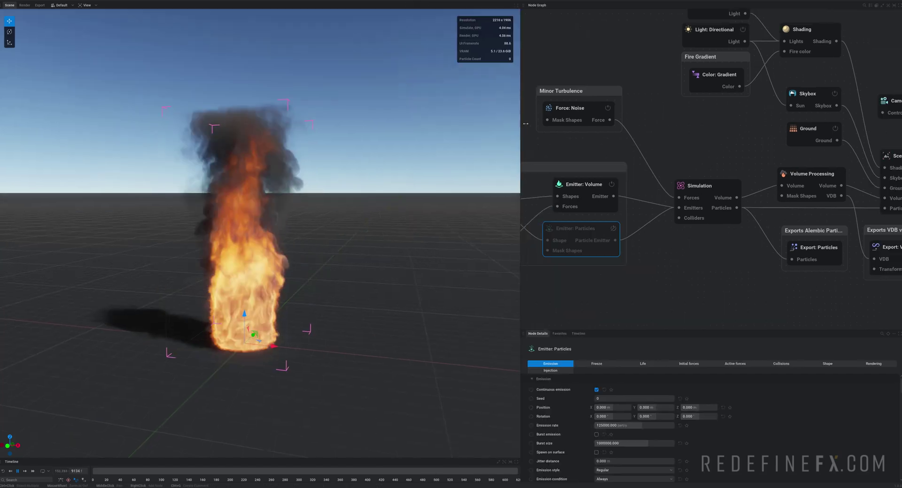
middle_click_drag(757, 115, 710, 110)
scroll(719, 155, "up", 3)
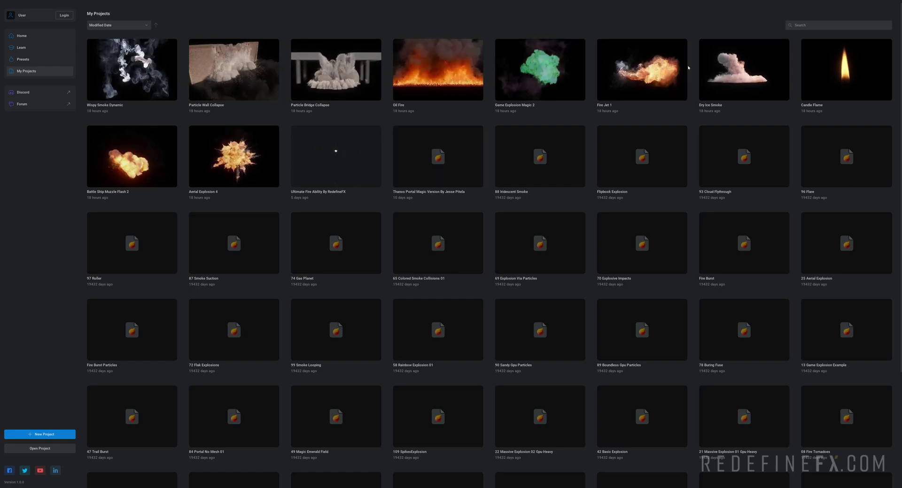
Open the dry ice smoke project without saving the current project, and bring its emitter nodes into view.
left_click(578, 159)
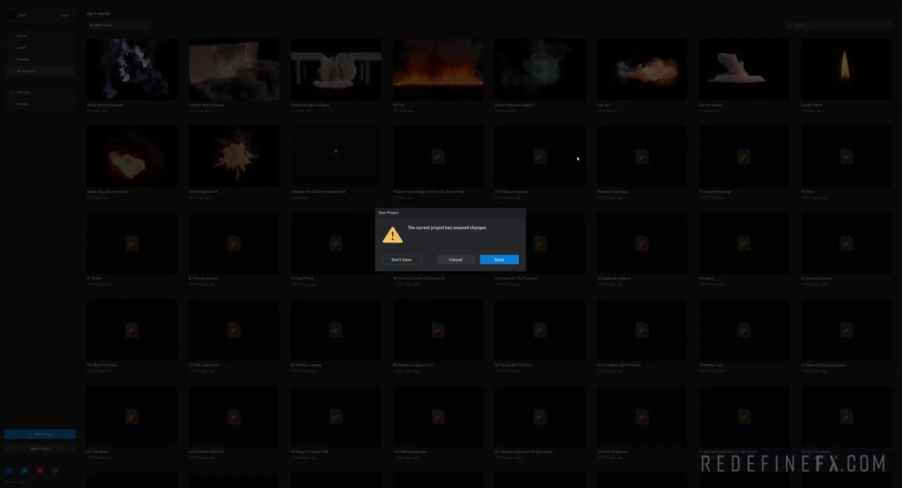
left_click(405, 259)
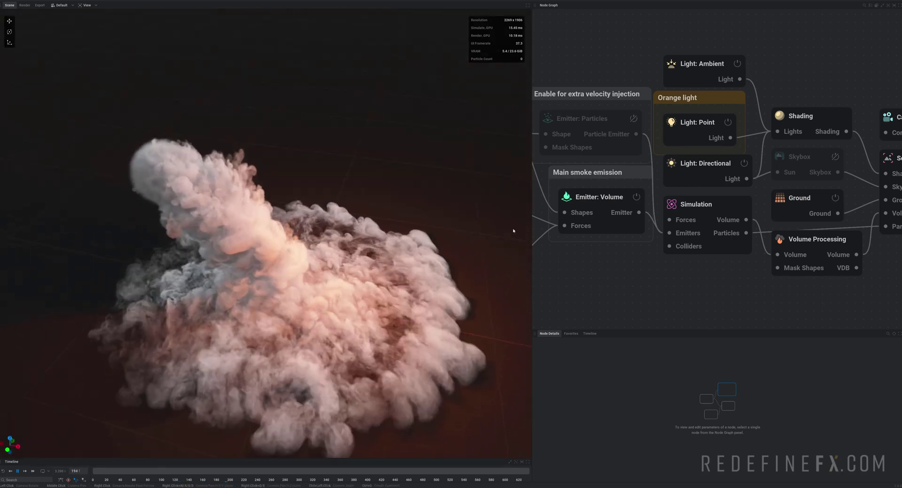
scroll(665, 174, "down", 3)
scroll(665, 174, "up", 2)
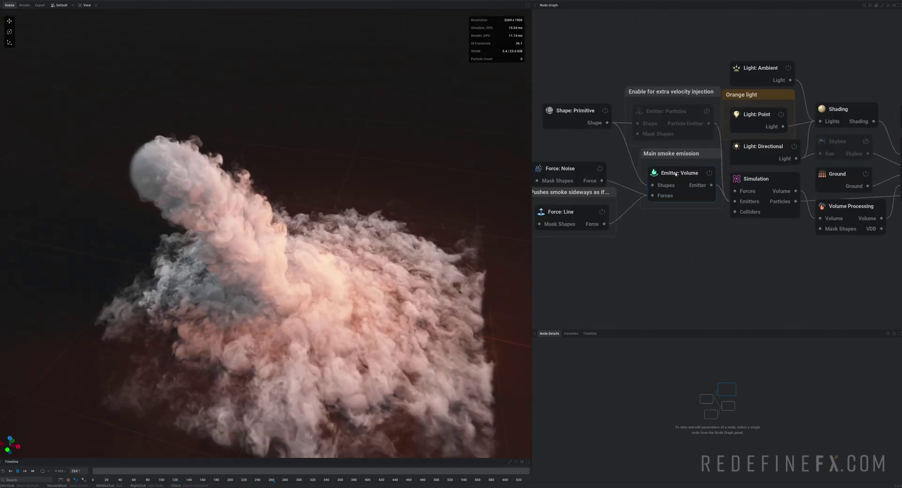
Vary the Emitter: Volume node's smoke rate and raise its additional pressure rate while checking the smoke from another angle.
left_click(681, 178)
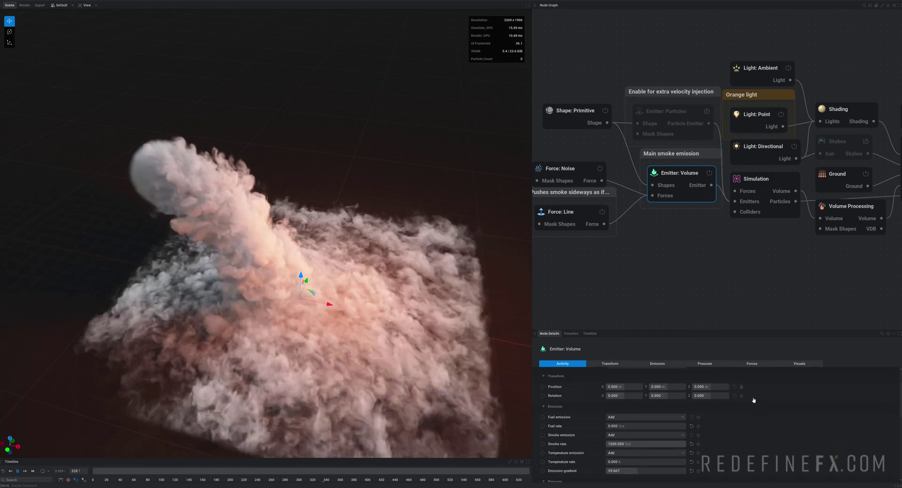
scroll(645, 442, "down", 3)
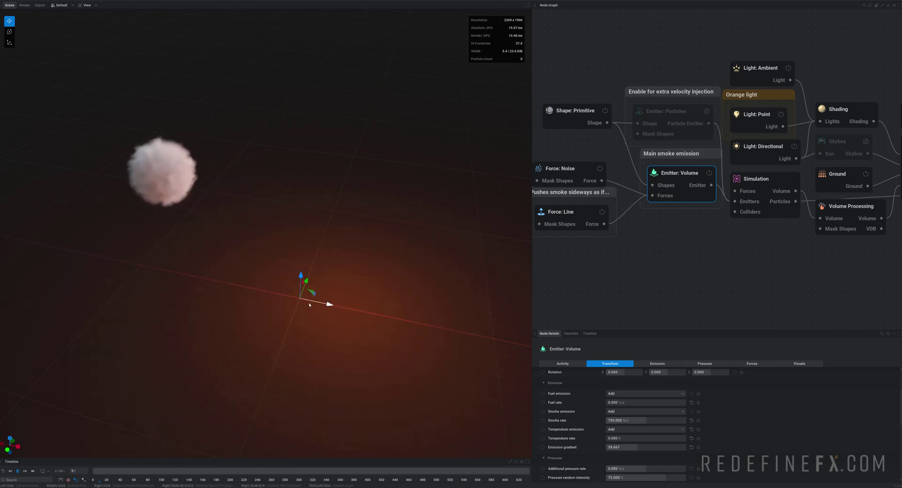
left_click_drag(298, 281, 371, 244)
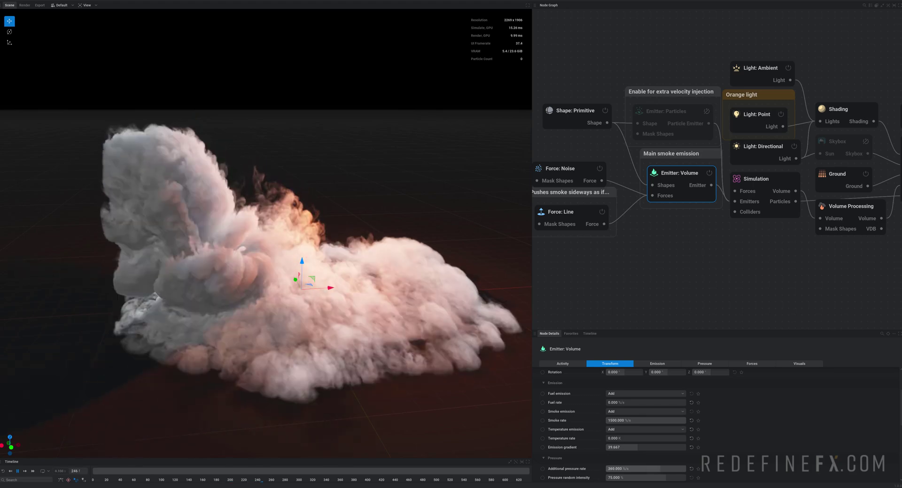
Set the Emitter: Volume node's emission gradient to 51.667 and raise its additional pressure rate to the maximum.
left_click_drag(272, 258, 253, 230)
scroll(146, 221, "up", 2)
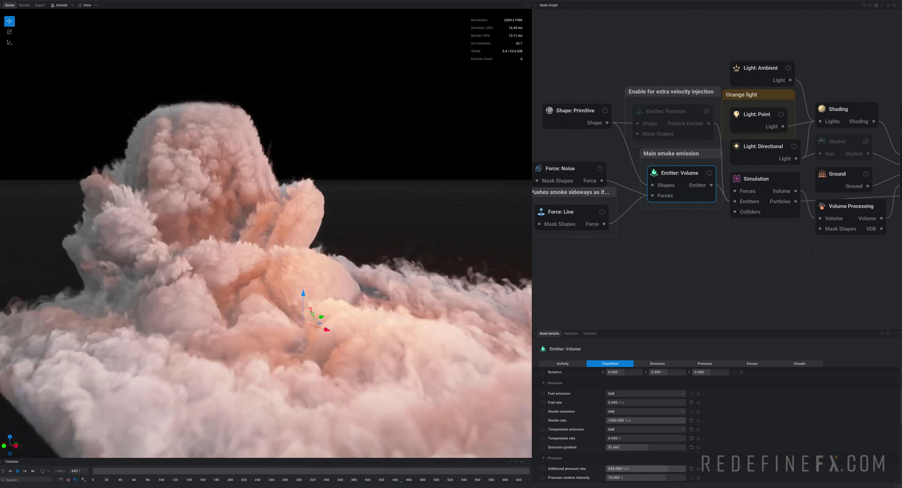
left_click_drag(145, 233, 218, 276)
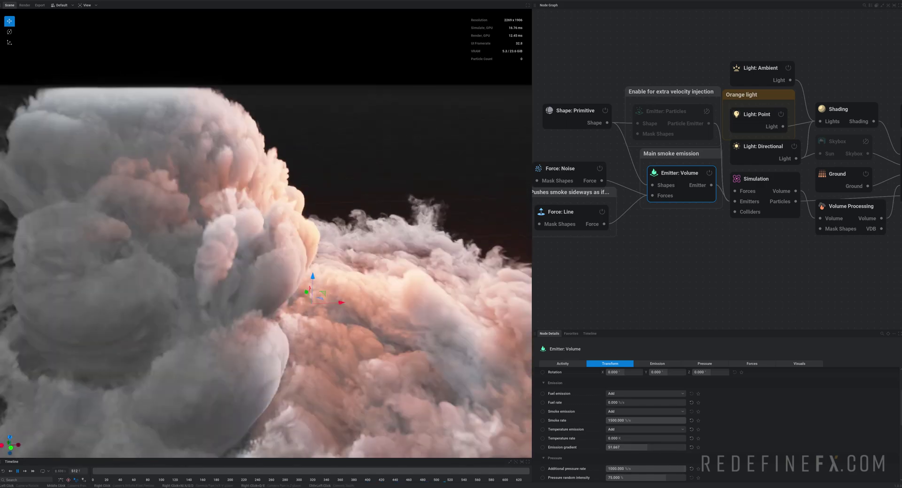
Examine the billowing dry ice smoke up close and from all sides.
scroll(218, 276, "down", 3)
left_click_drag(328, 244, 137, 244)
scroll(235, 258, "up", 2)
left_click_drag(188, 127, 309, 156)
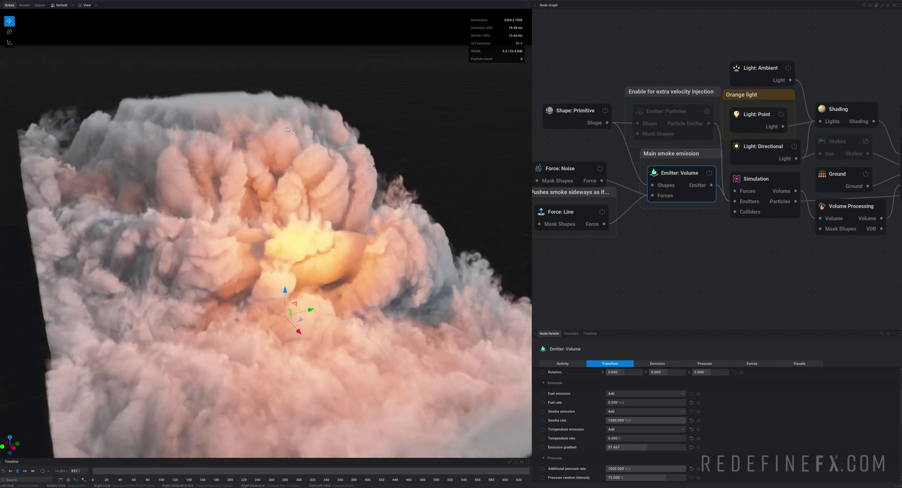
scroll(251, 140, "down", 5)
left_click_drag(251, 140, 404, 118)
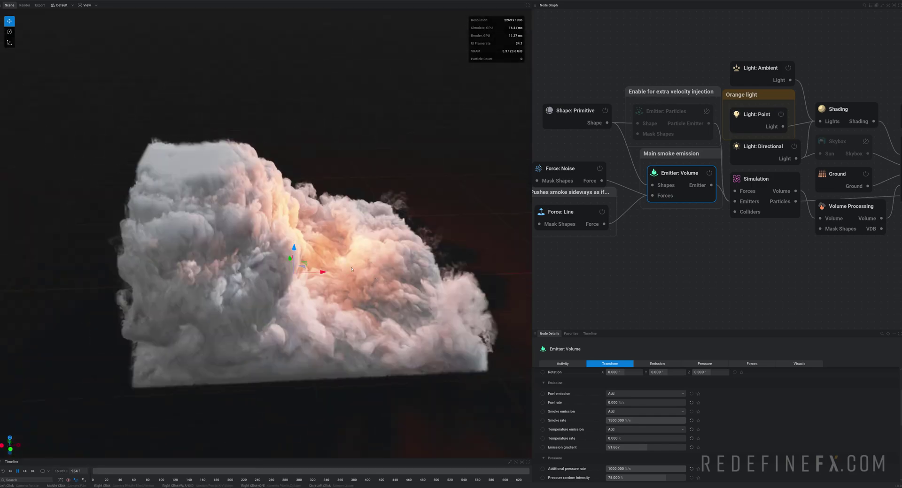